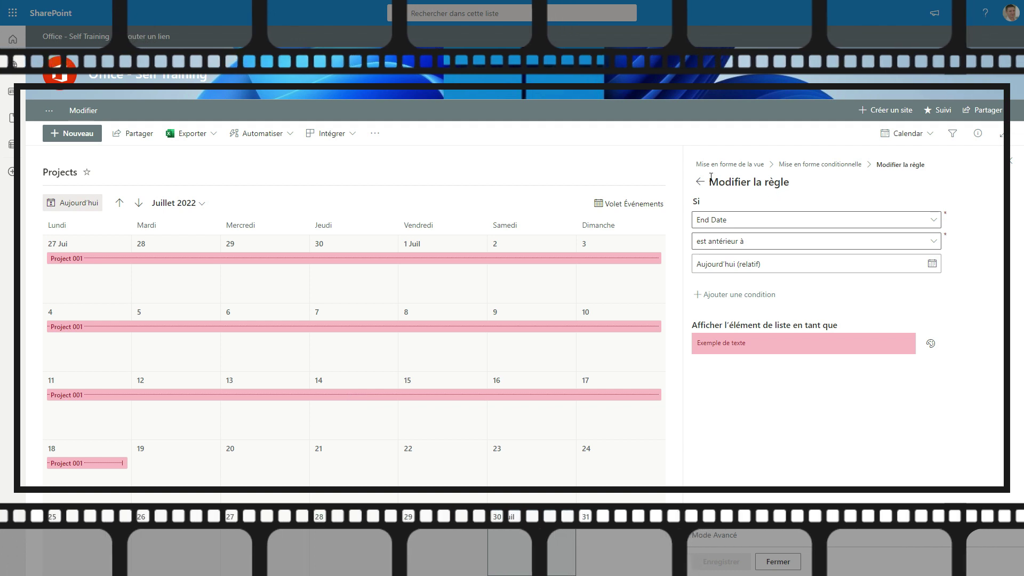
Add and save a conditional formatting rule with the green style for items whose End Date "est postérieur à" "Aujourd'hui (relatif)"
left_click(701, 182)
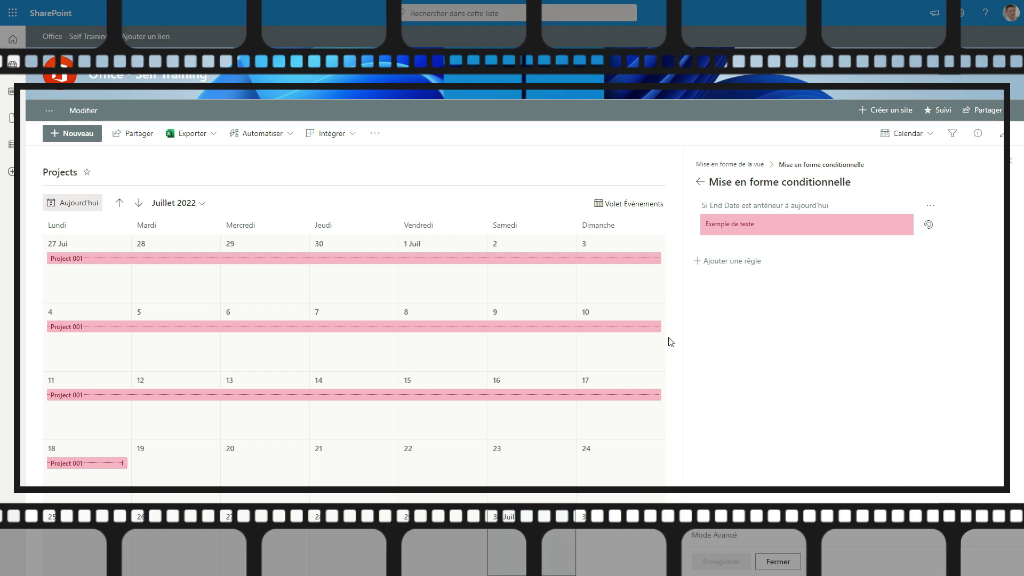
left_click(720, 261)
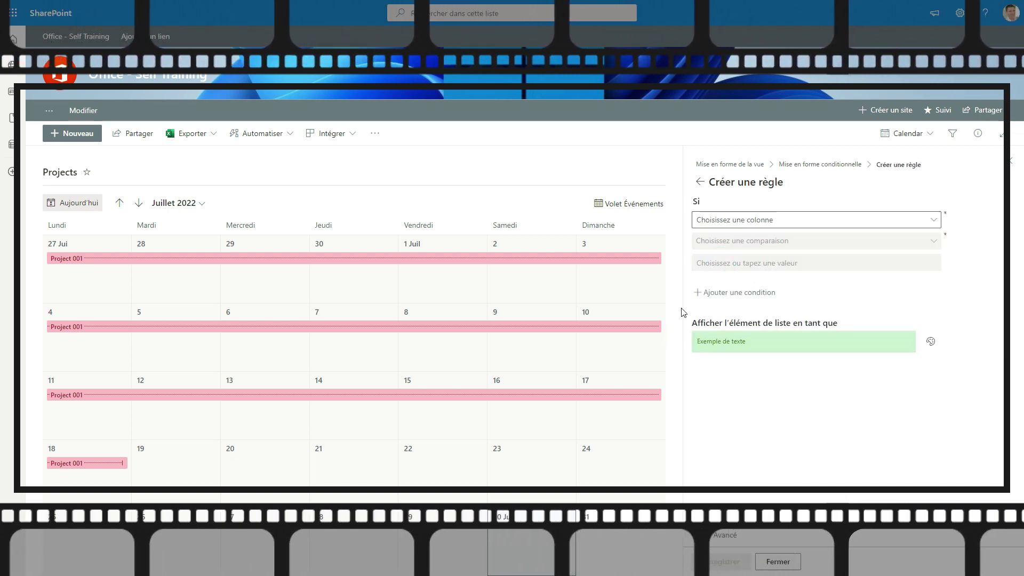
left_click(780, 219)
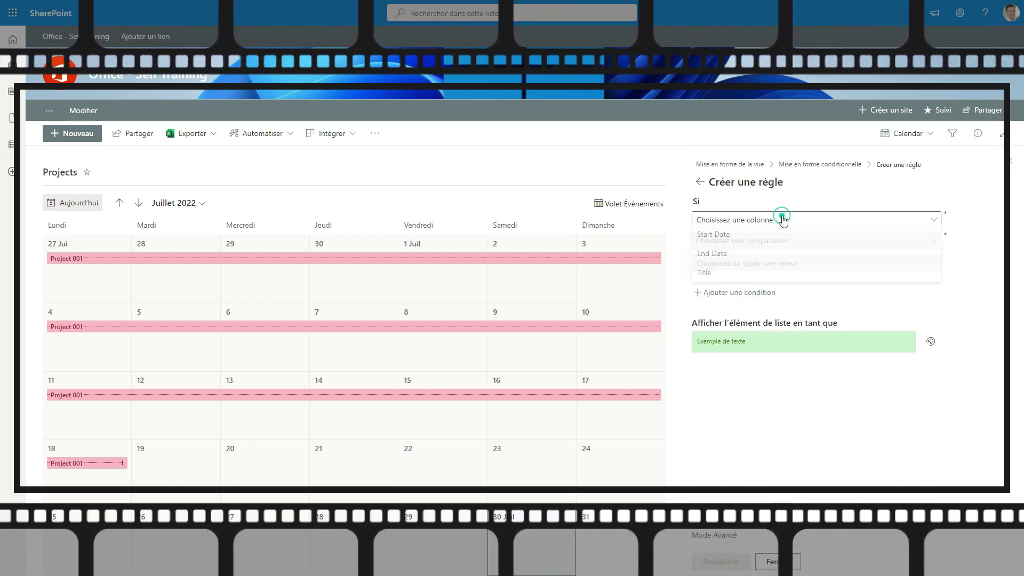
left_click(734, 258)
left_click(738, 243)
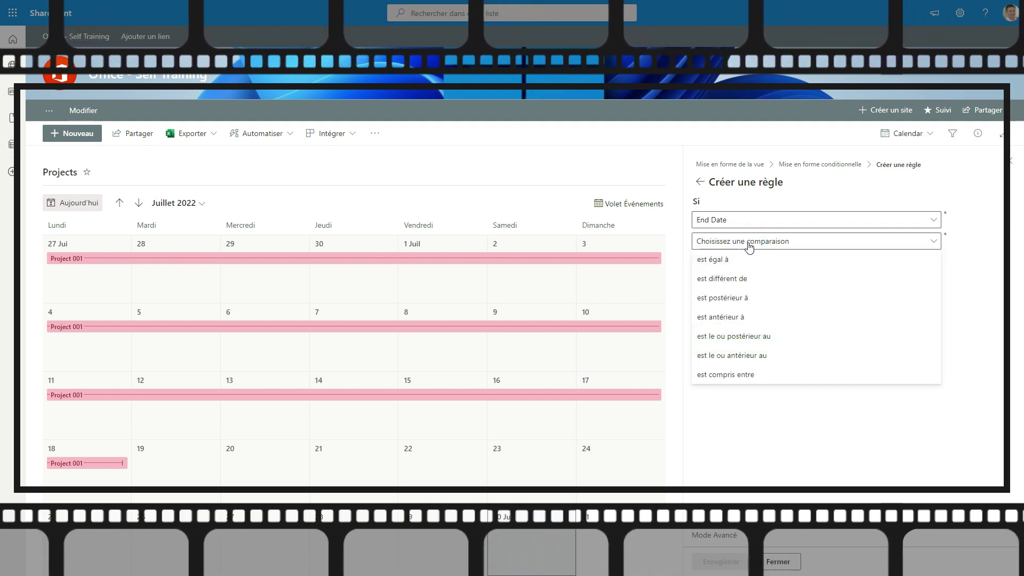
left_click(747, 298)
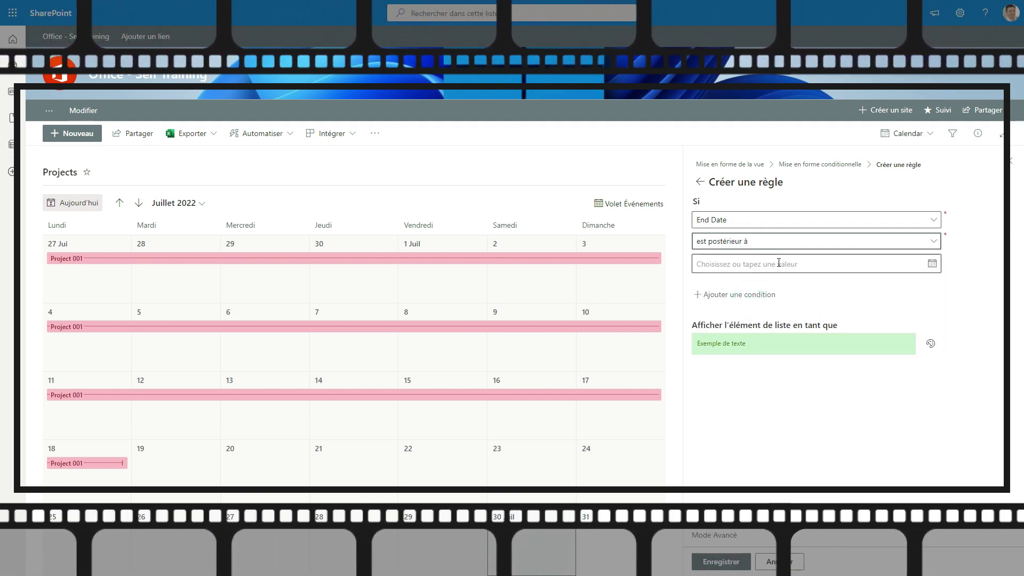
left_click(927, 263)
left_click(726, 285)
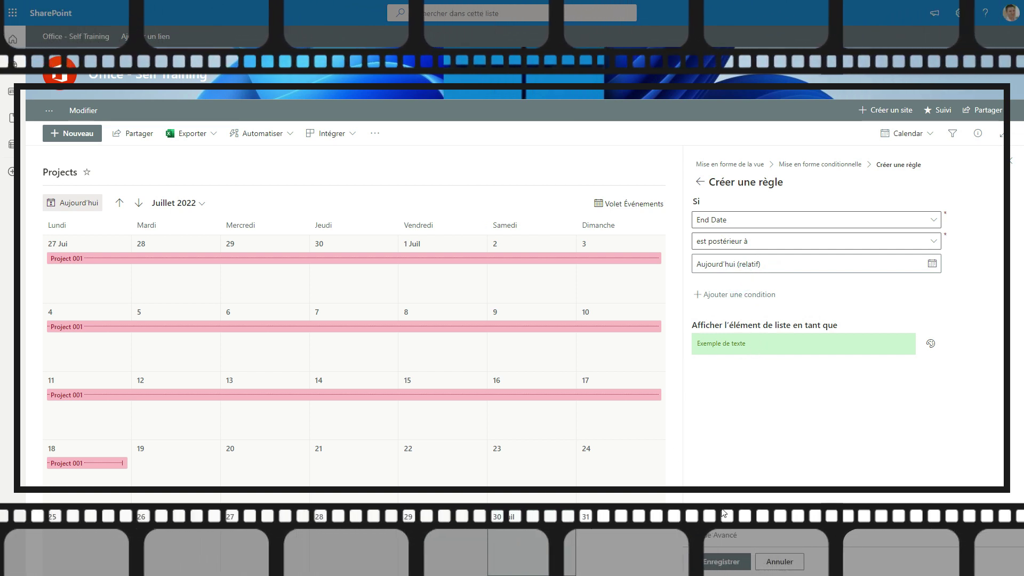
left_click(721, 561)
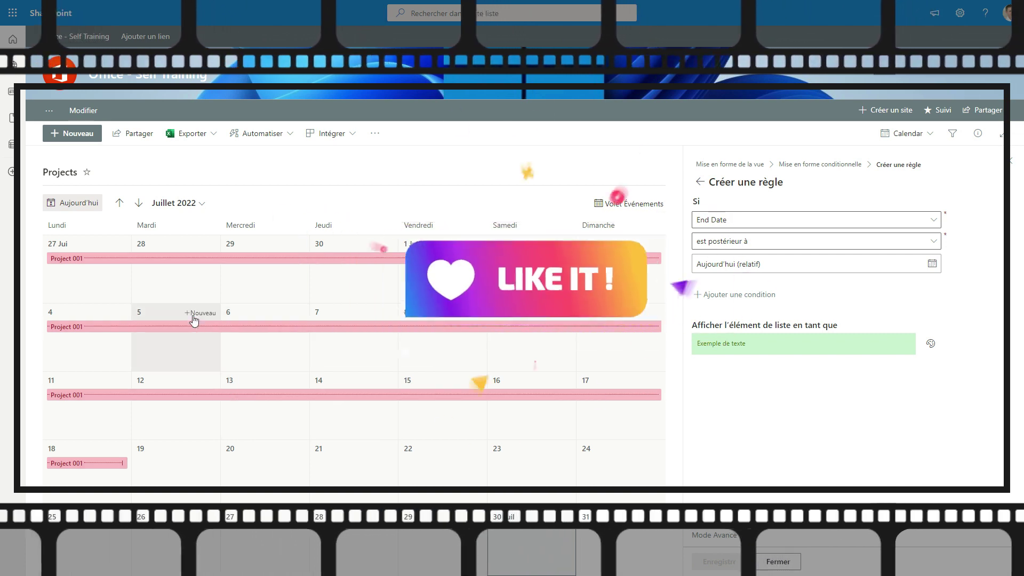
Move Project 001 in the calendar to start on 28 July 2022, and close the formatting pane
left_click(164, 395)
left_click_drag(164, 395, 350, 540)
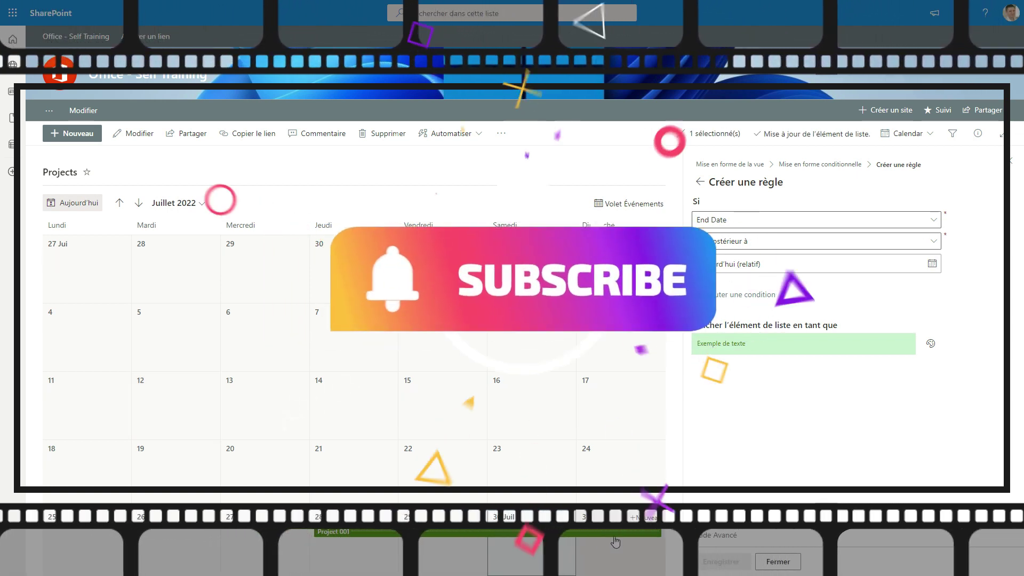
left_click(778, 562)
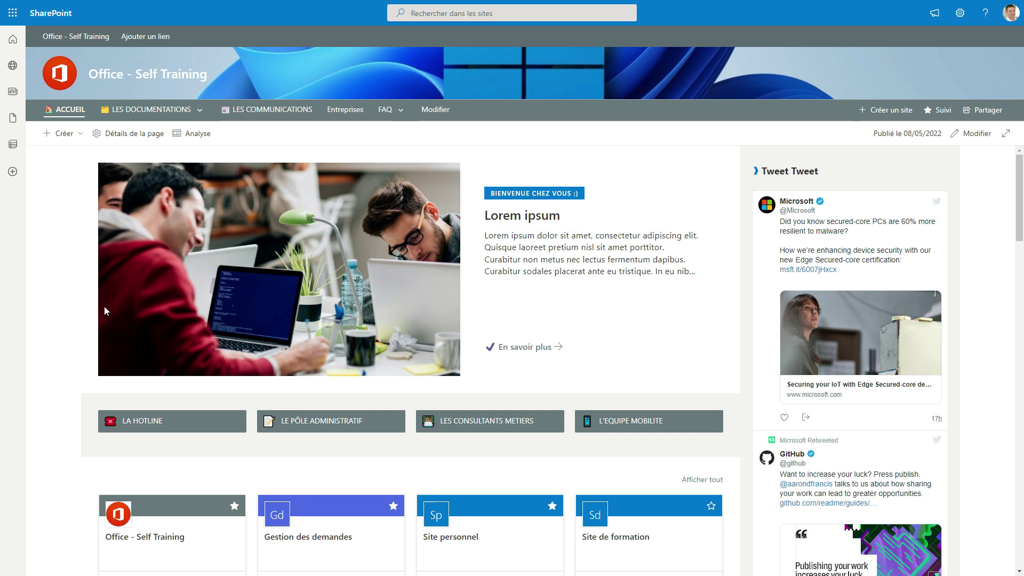
From the site contents, create a blank list named Projects that is not shown in the site navigation
left_click(961, 15)
left_click(906, 113)
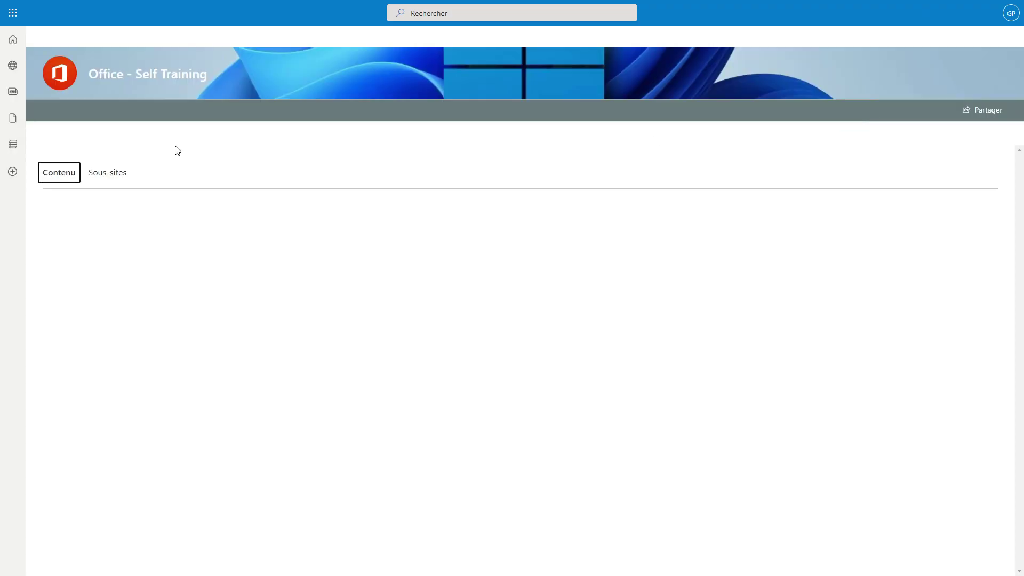
left_click(88, 137)
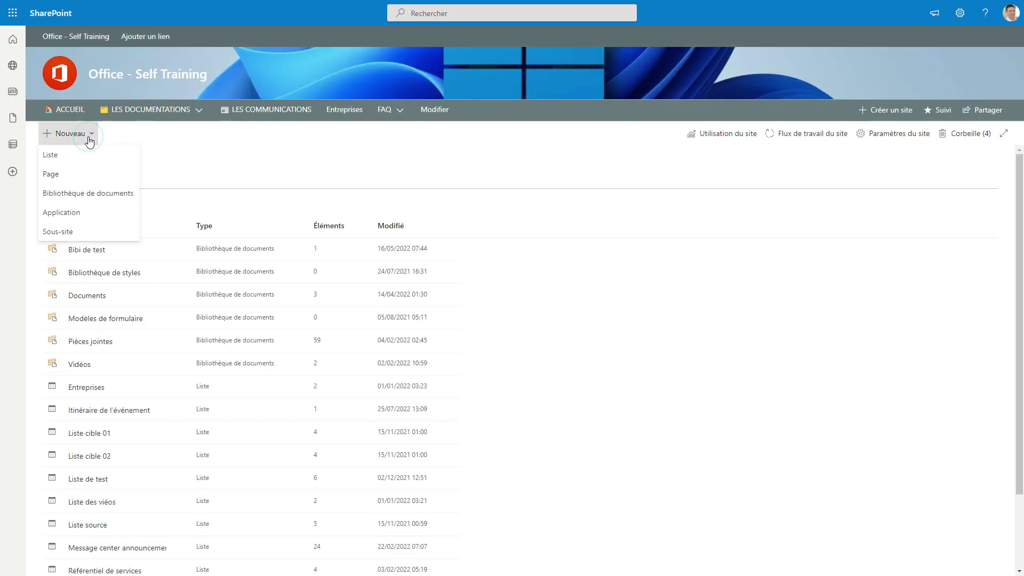
left_click(65, 155)
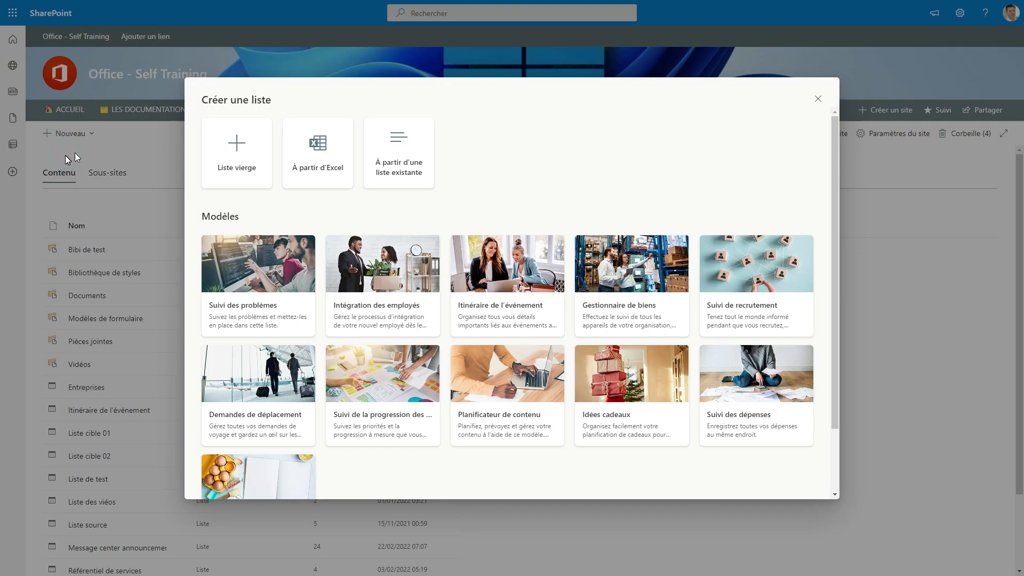
left_click(247, 158)
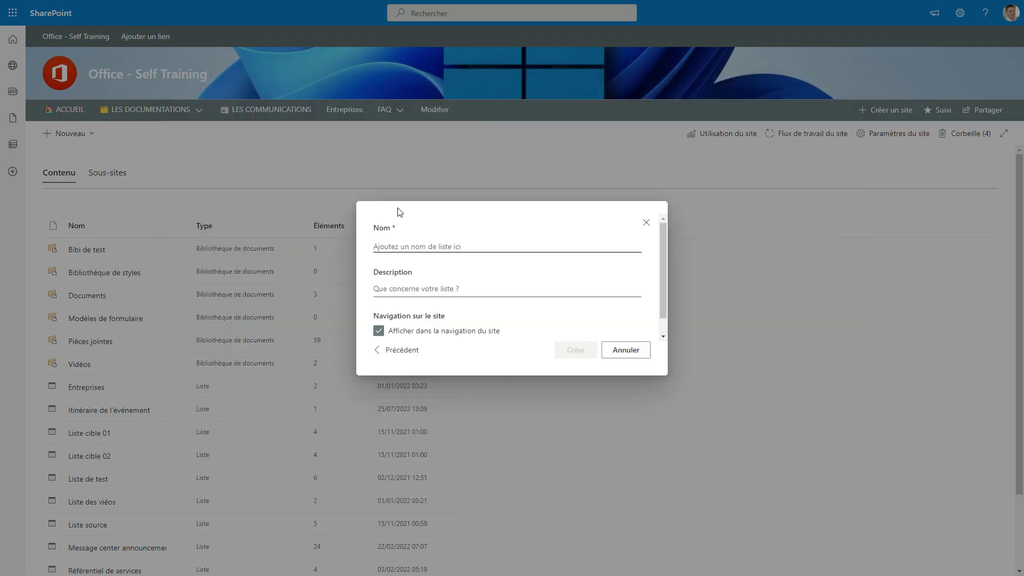
type("Projects")
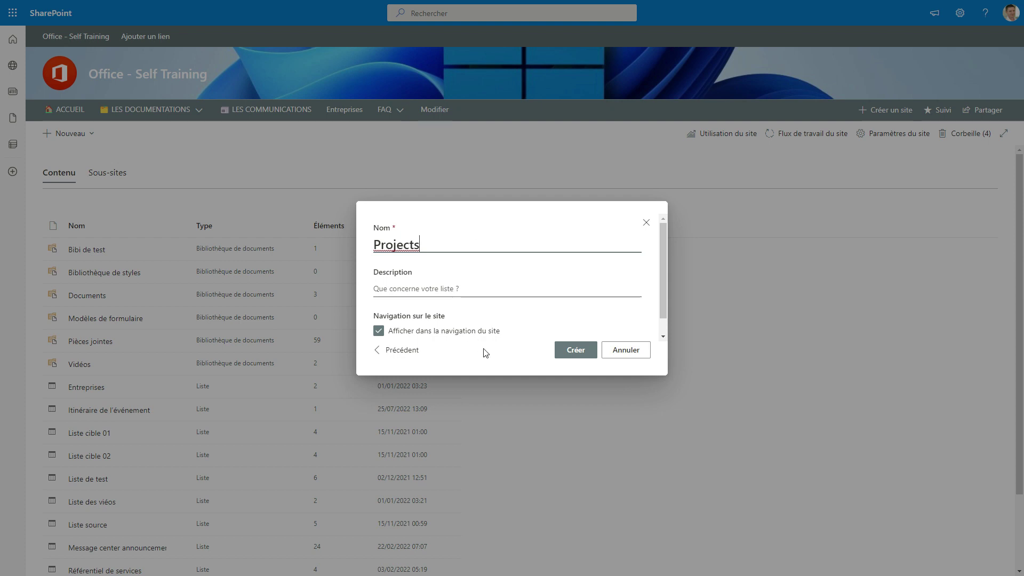
left_click(379, 330)
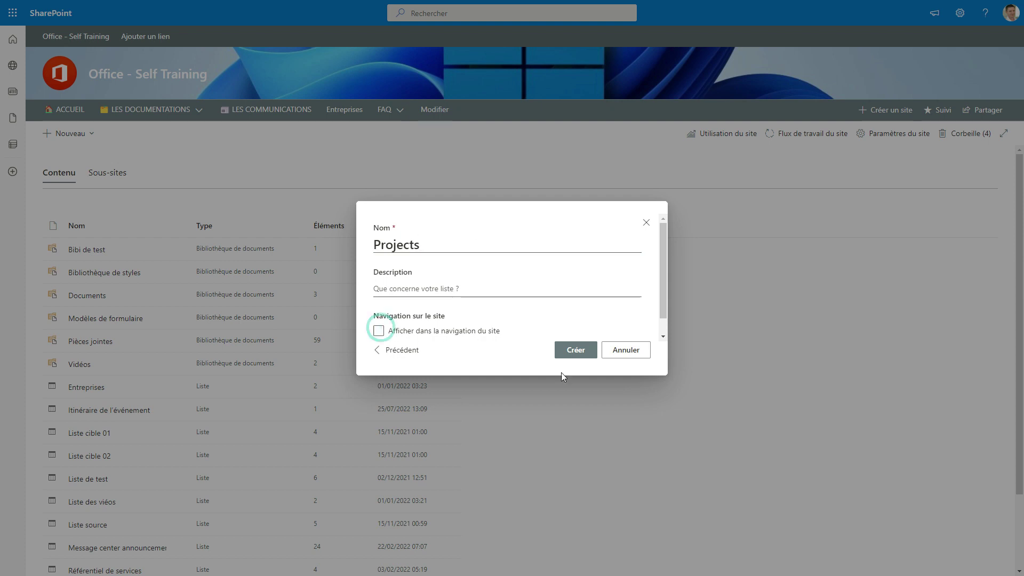
left_click(584, 352)
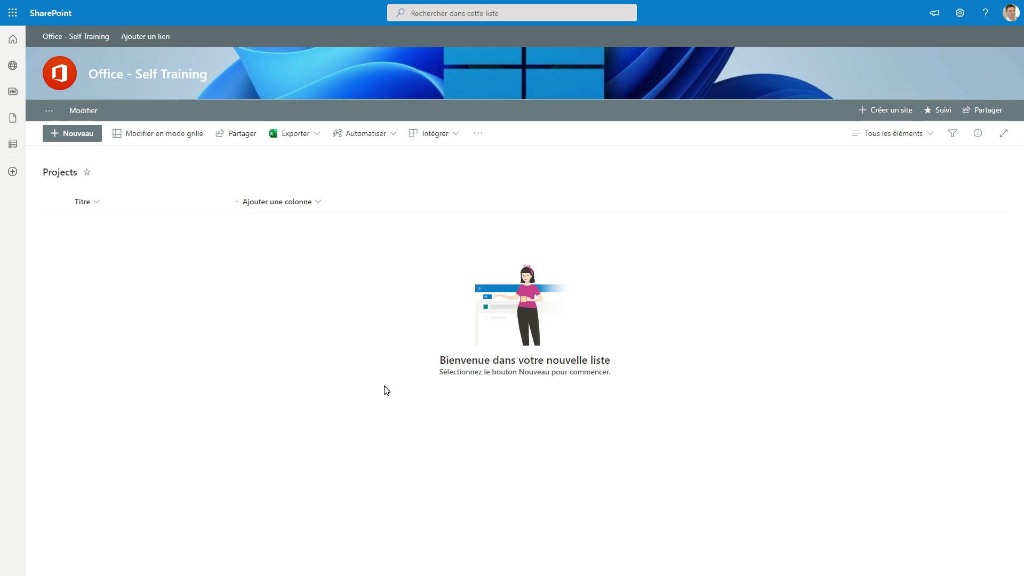
Add a "Date et heure" column named Start Date to the Projects list
left_click(238, 203)
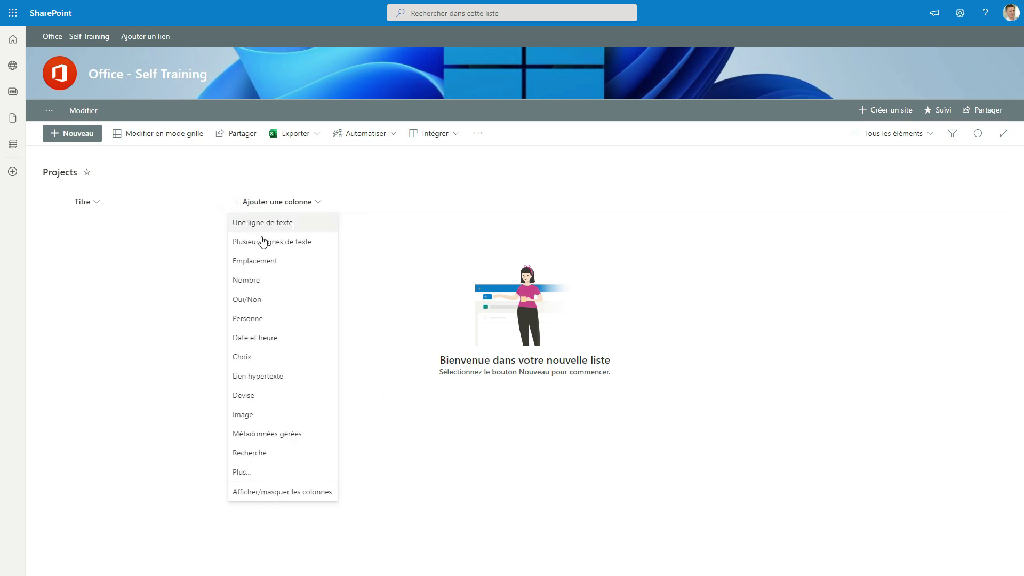
left_click(277, 342)
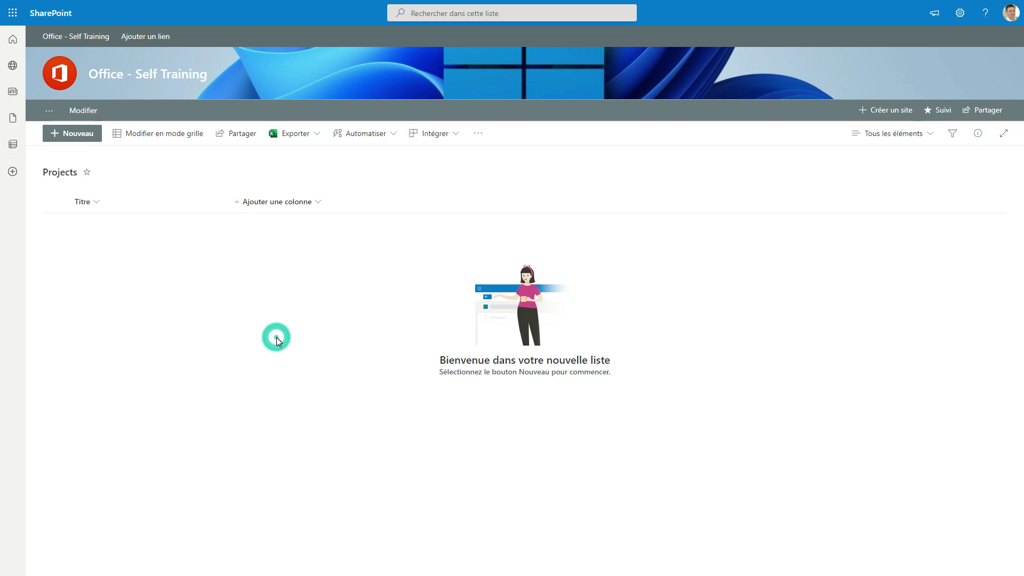
type("Start Date")
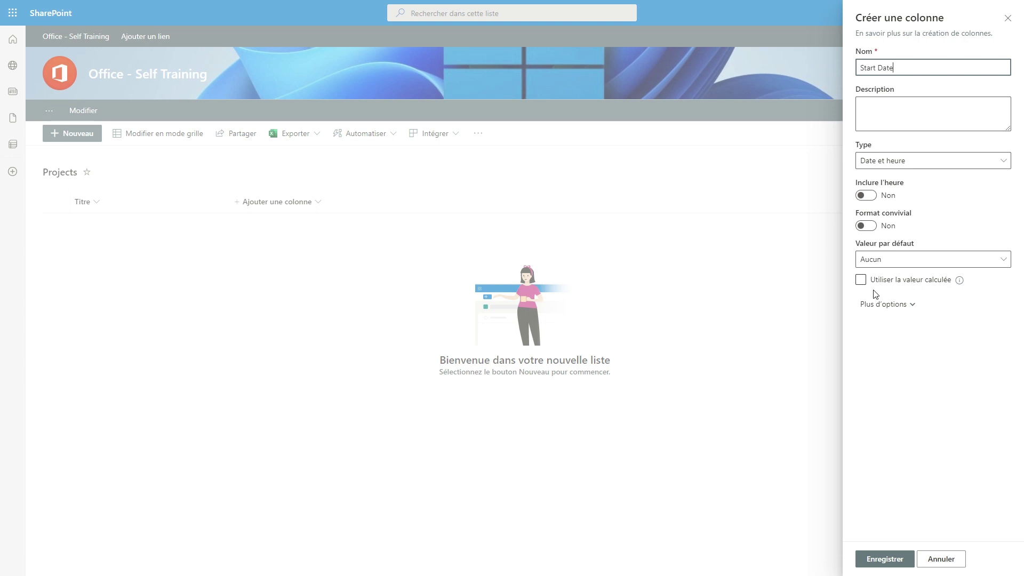
left_click(886, 560)
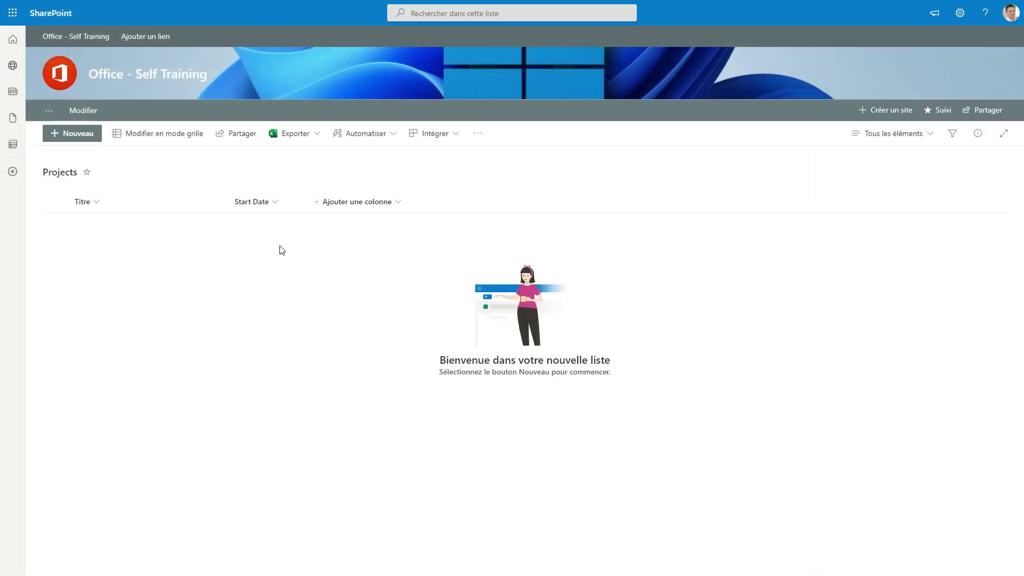
Add a second "Date et heure" column named End Date to the Projects list
left_click(318, 203)
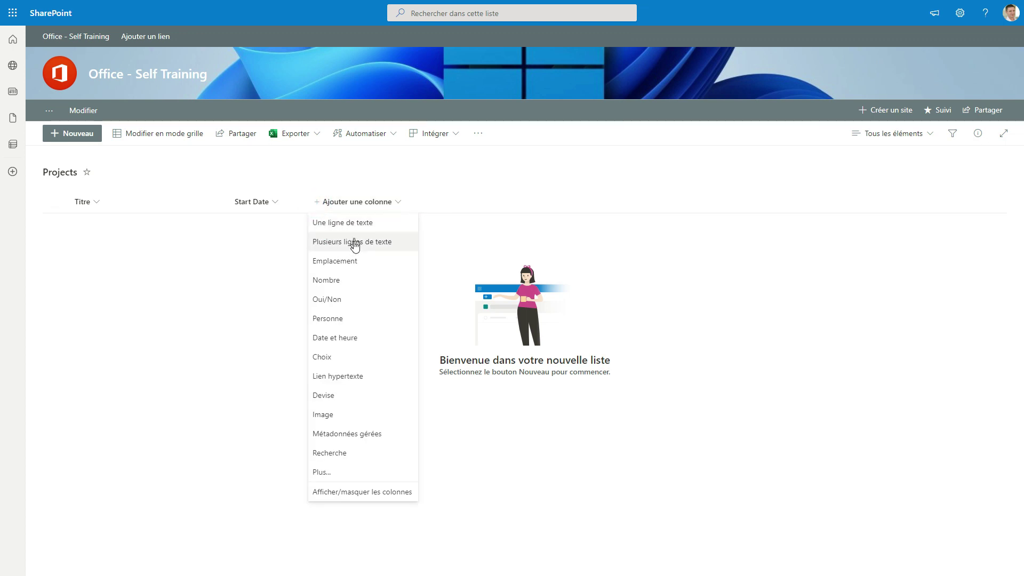
left_click(353, 338)
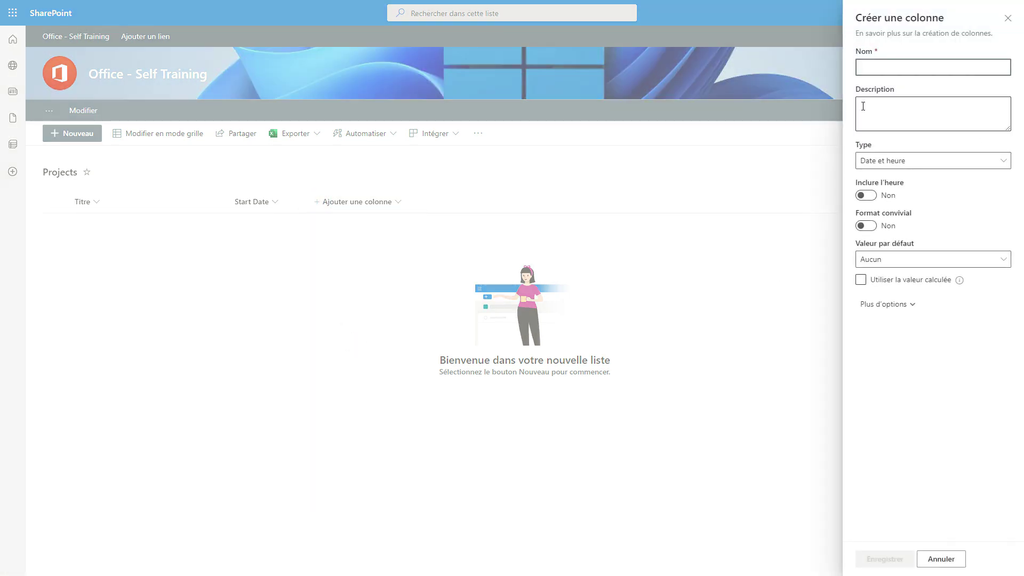
type("End Date")
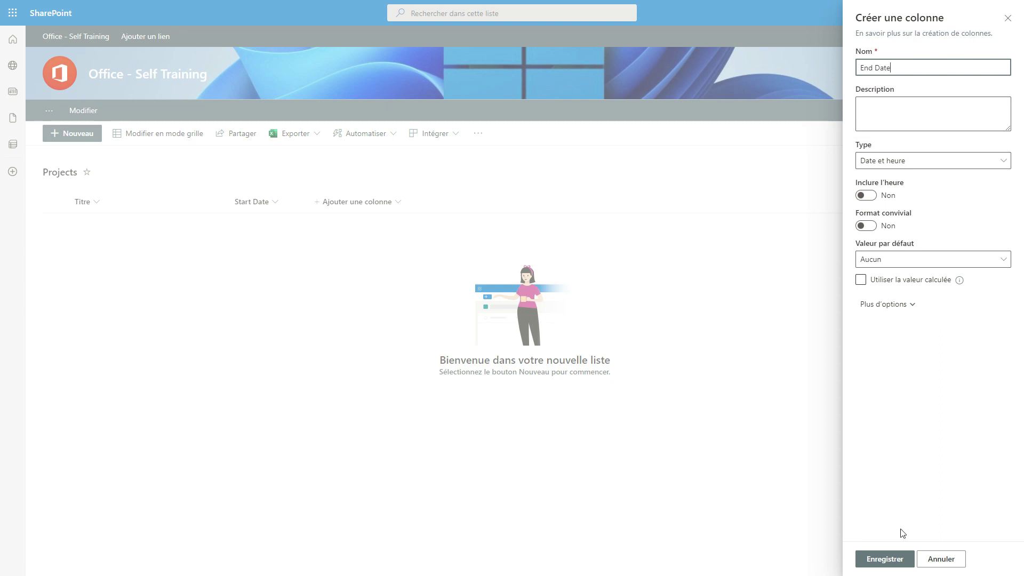
left_click(890, 556)
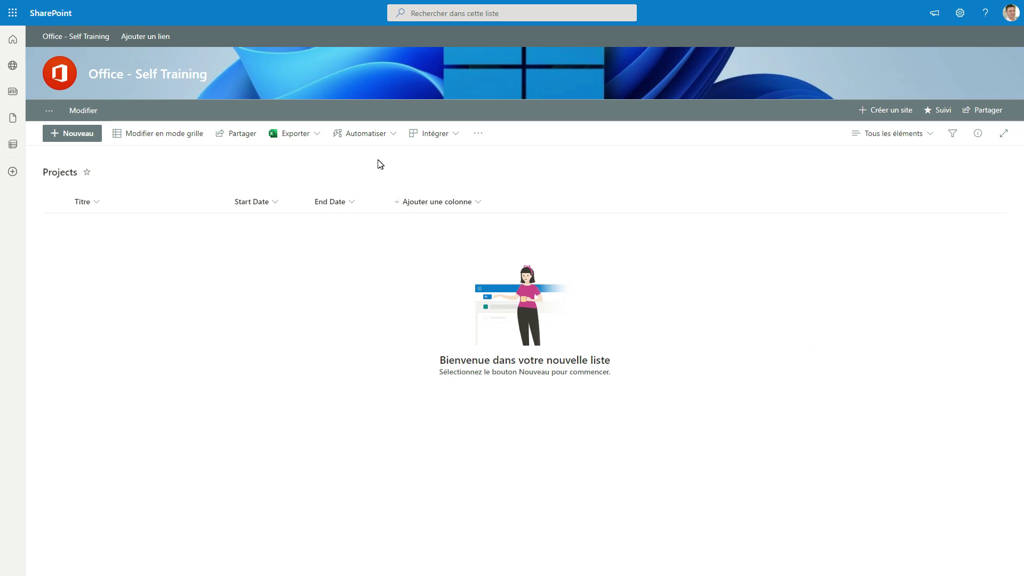
Create a list item titled Project 001 with Start Date 01/07/2022 and End Date 22/07/2022
left_click(86, 137)
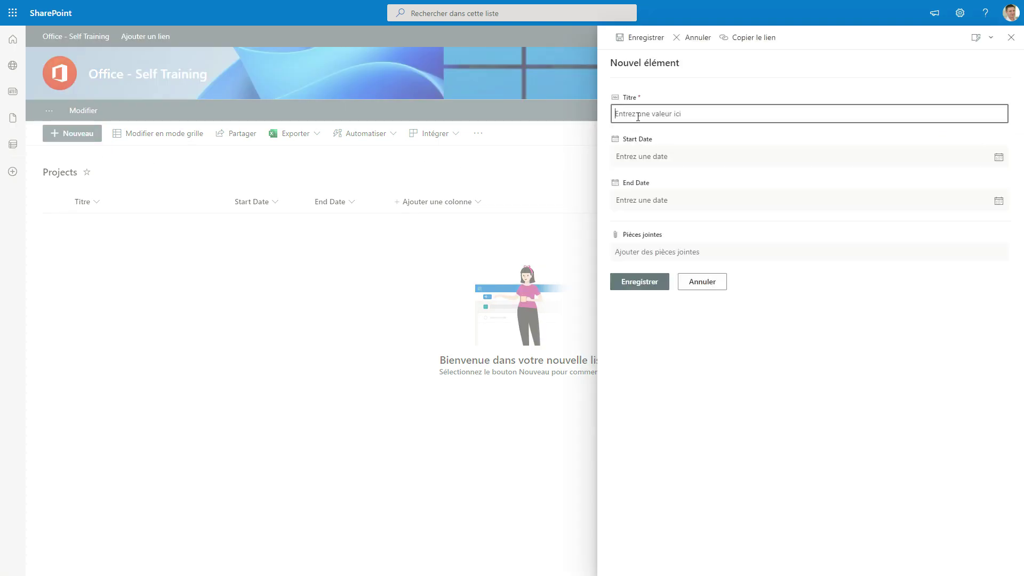
type("Project 001")
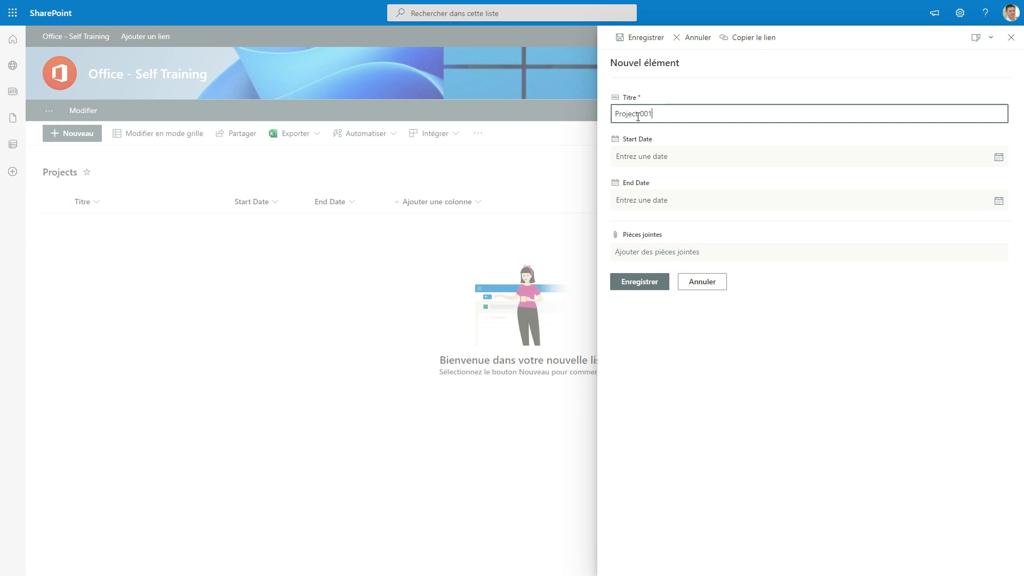
left_click(1004, 158)
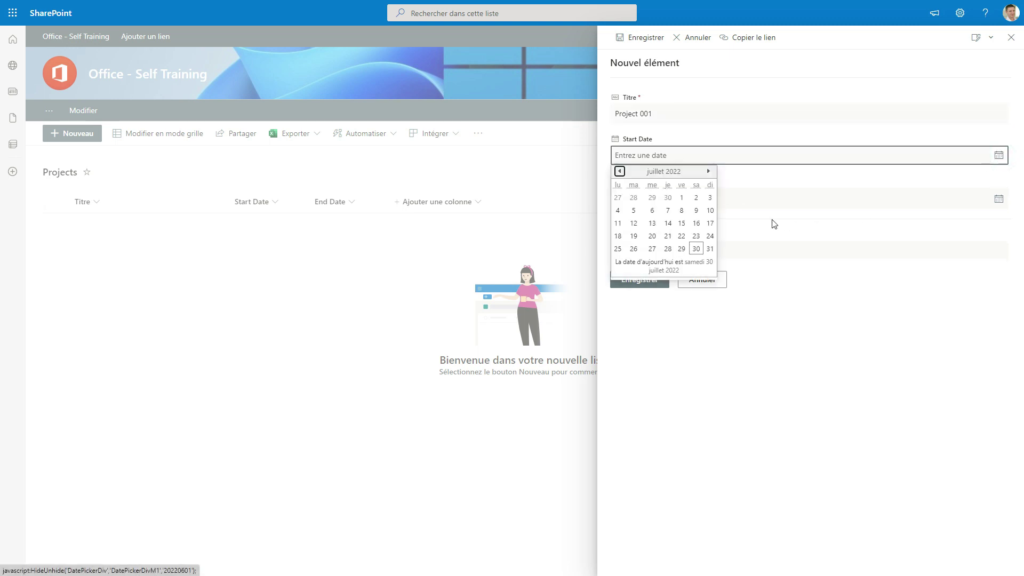
left_click(682, 197)
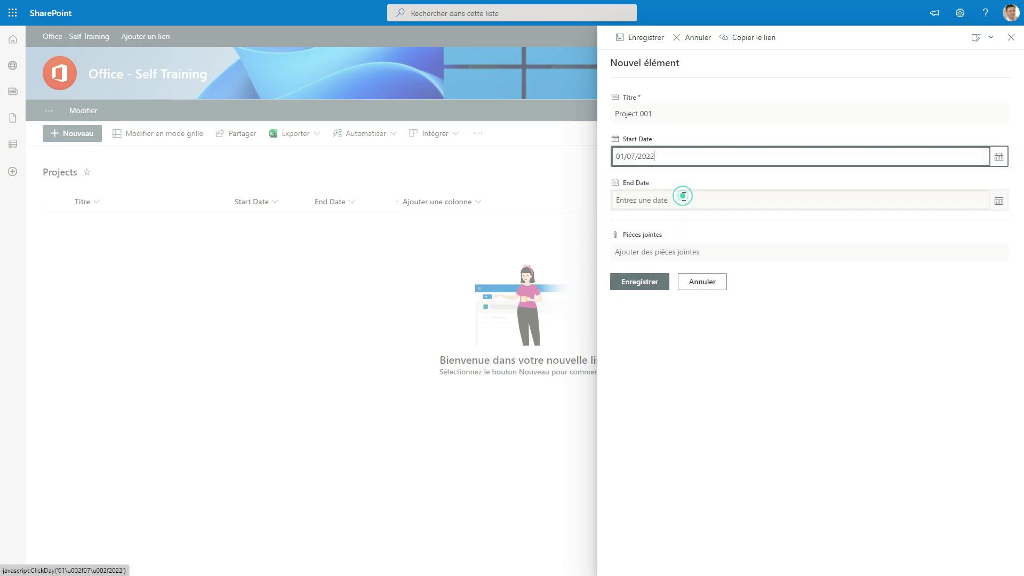
left_click(999, 200)
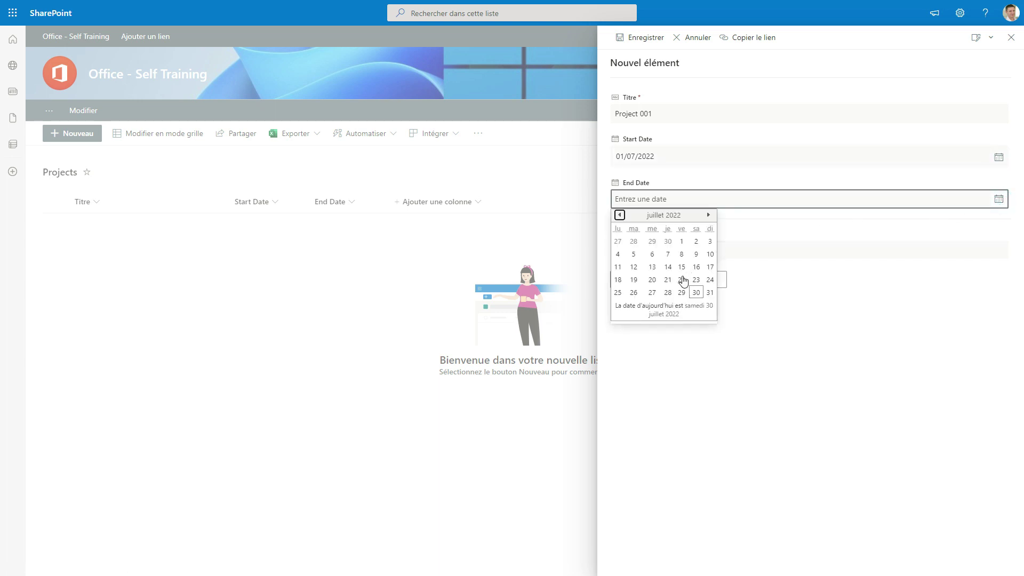
left_click(681, 279)
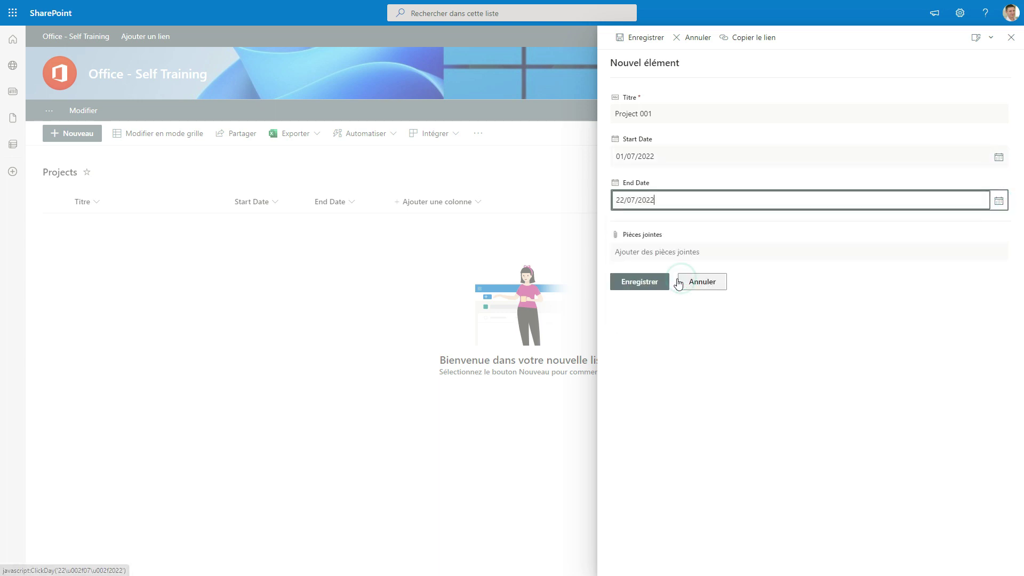
left_click(646, 286)
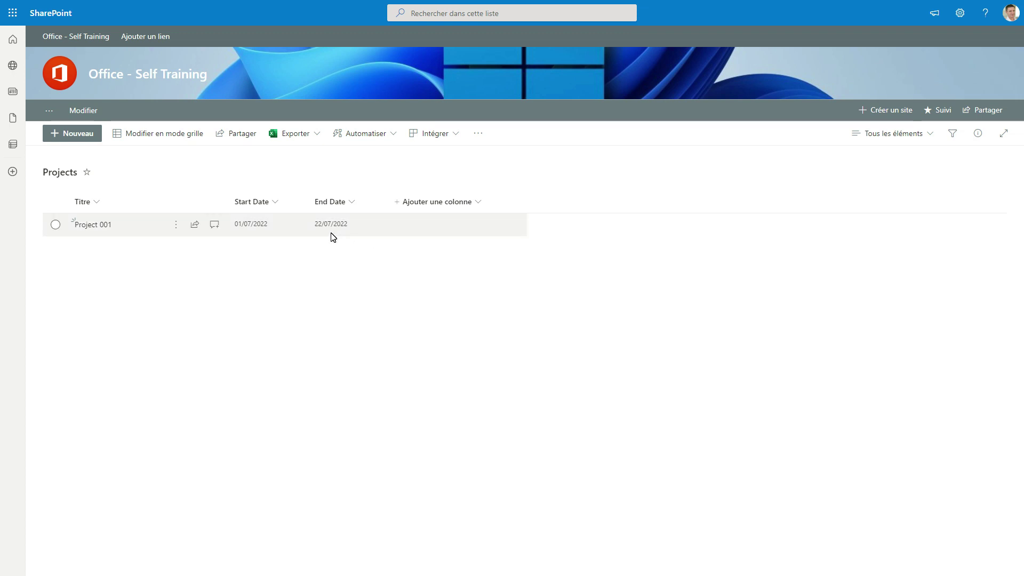
Create a list item titled Project 002 with both dates left empty
left_click(79, 136)
left_click(620, 112)
type("Prop")
key("BackSpace")
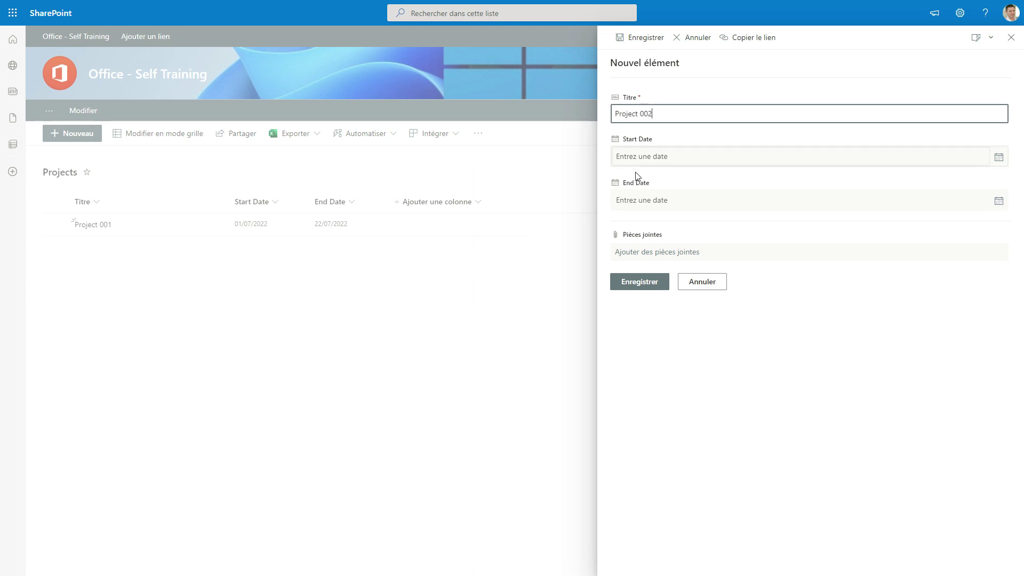
left_click(647, 286)
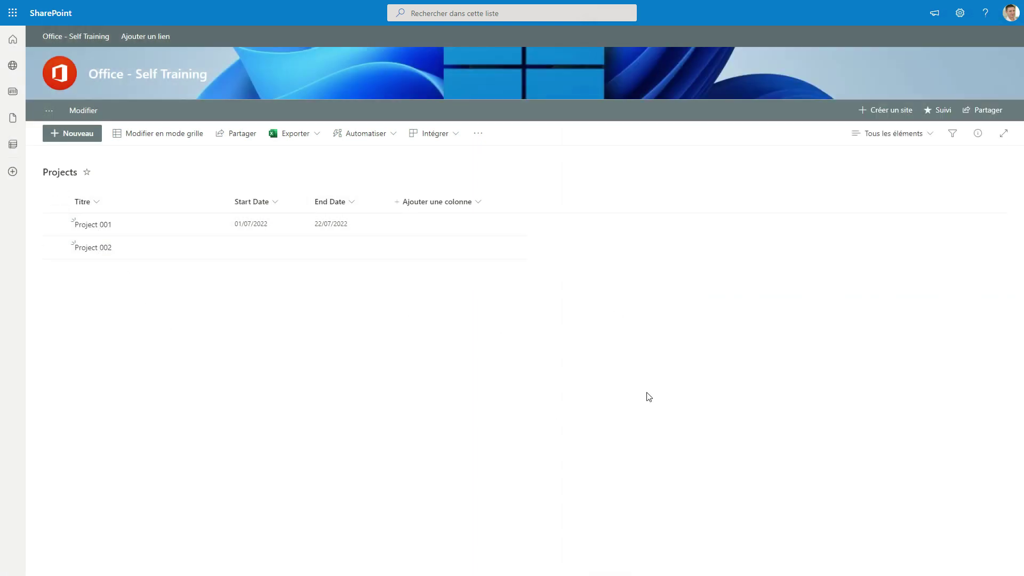
Start a new public view of the Projects list named Calendar and display it as Calendrier
left_click(931, 136)
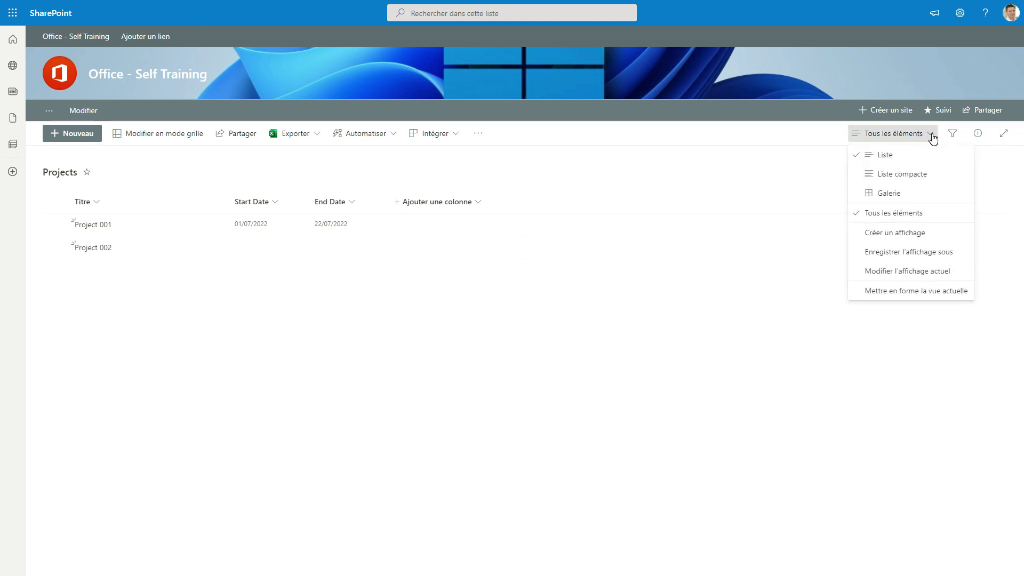
left_click(898, 233)
left_click(415, 248)
left_click(402, 249)
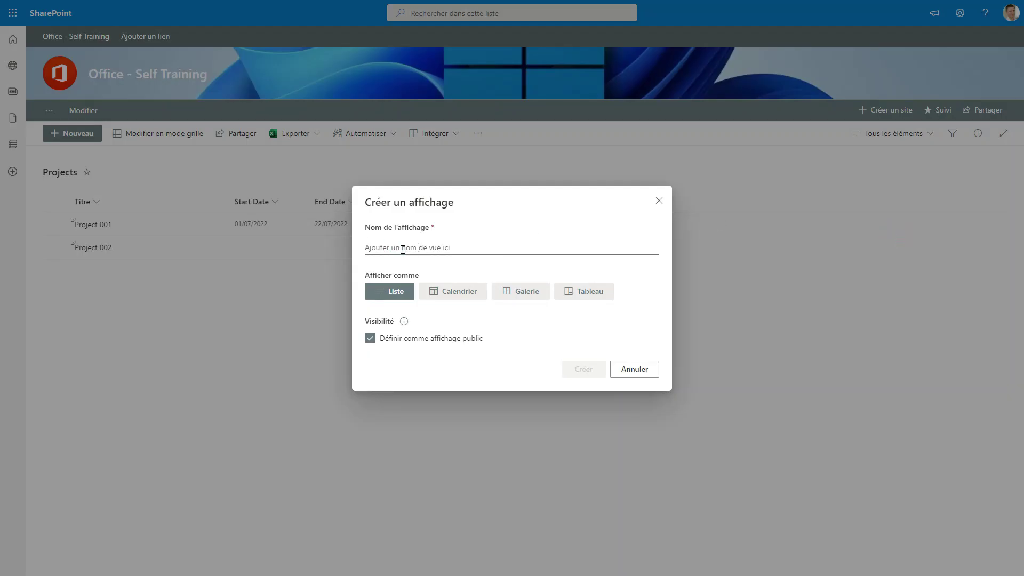
type("Calendar")
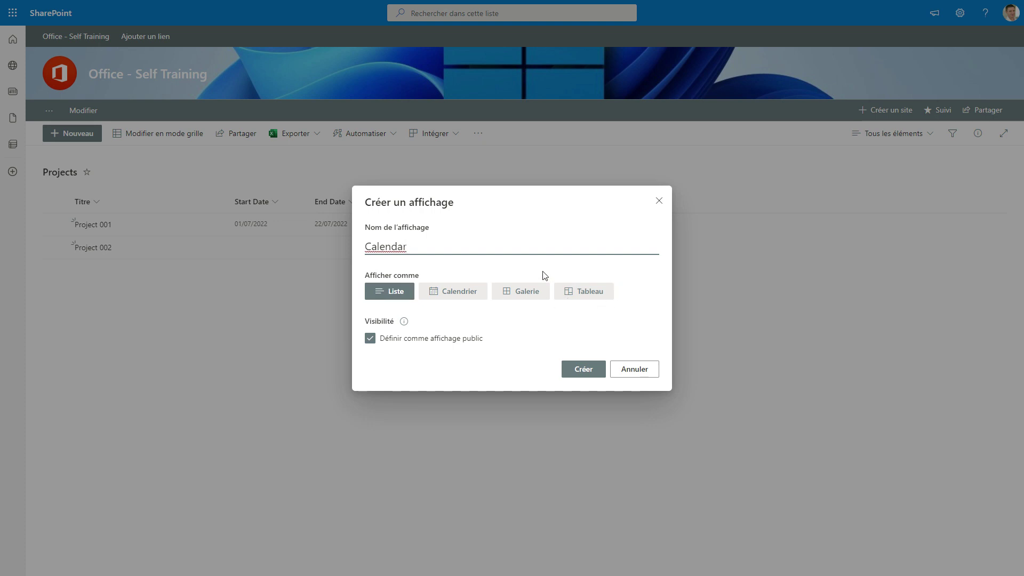
left_click(450, 292)
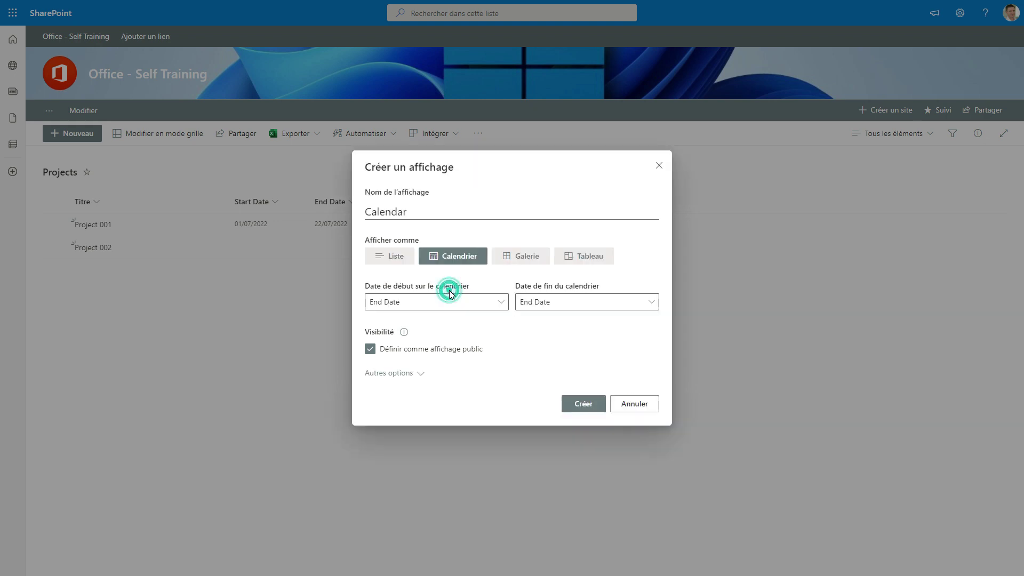
Use Start Date as the calendar's start date and End Date as its end date, and create the view
left_click(414, 306)
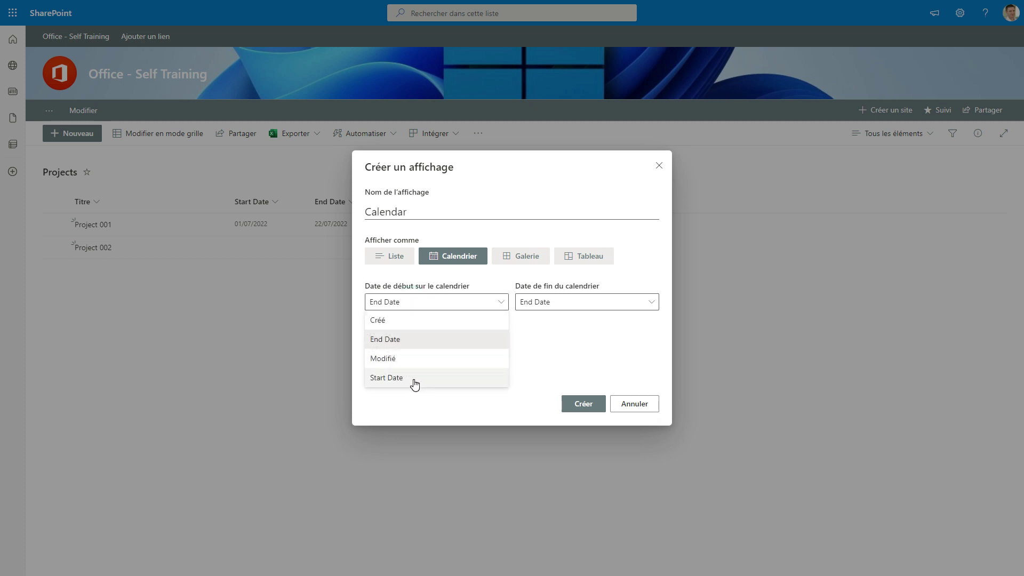
left_click(414, 378)
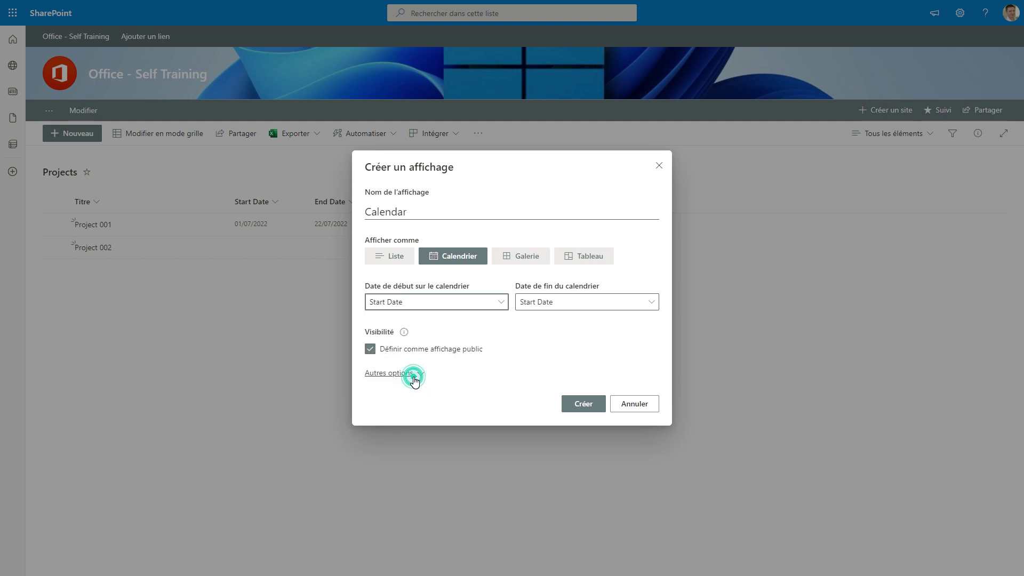
left_click(426, 302)
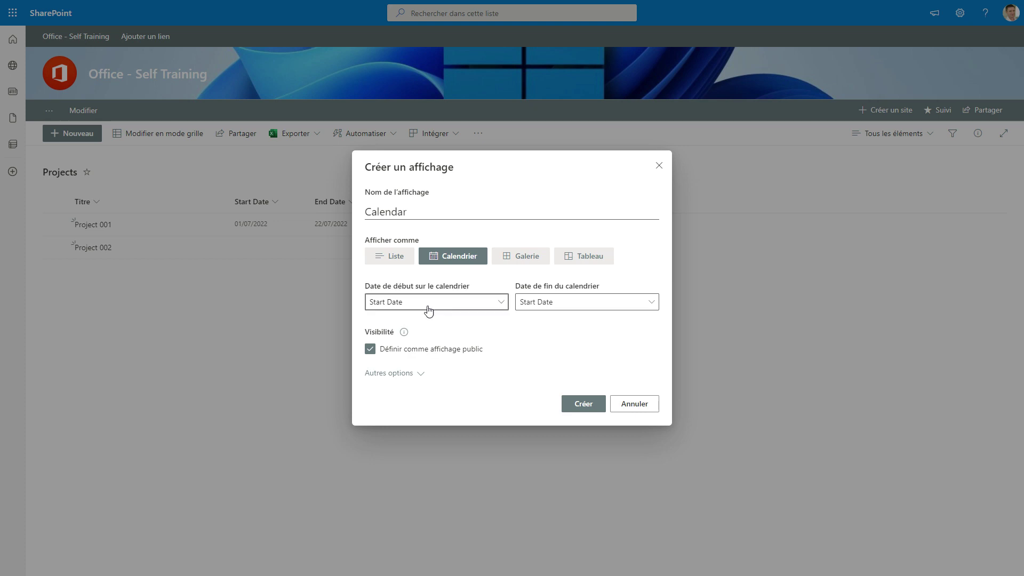
left_click(550, 305)
left_click(538, 339)
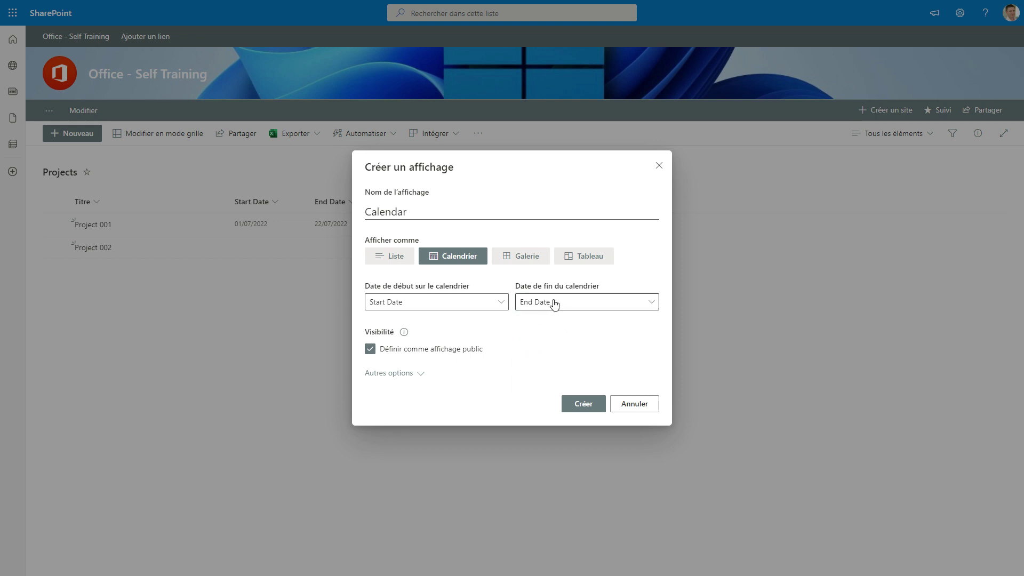
left_click(582, 405)
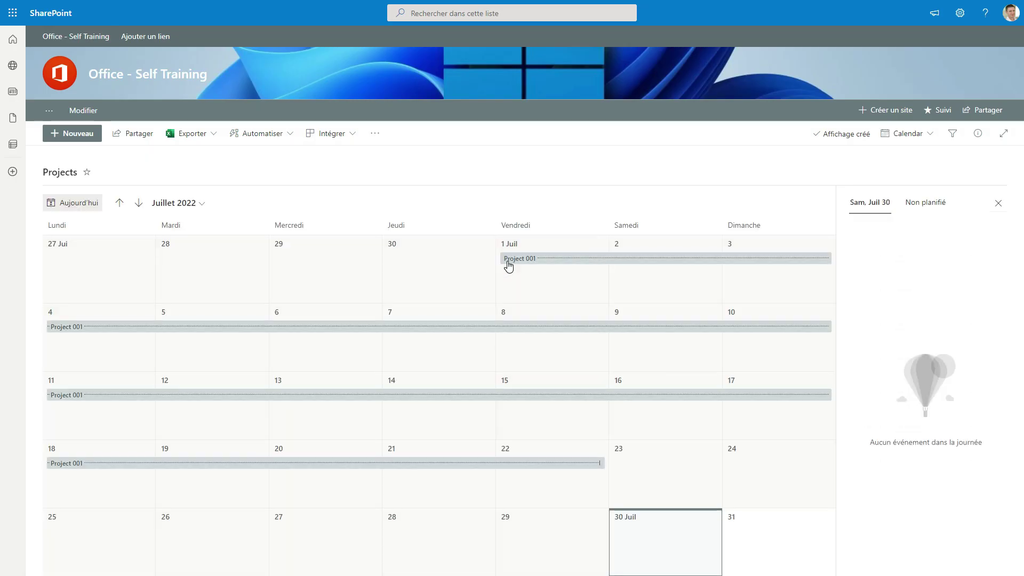
Show today in the calendar, switch to the Tous les éléments view and return to the Calendar view
left_click(99, 204)
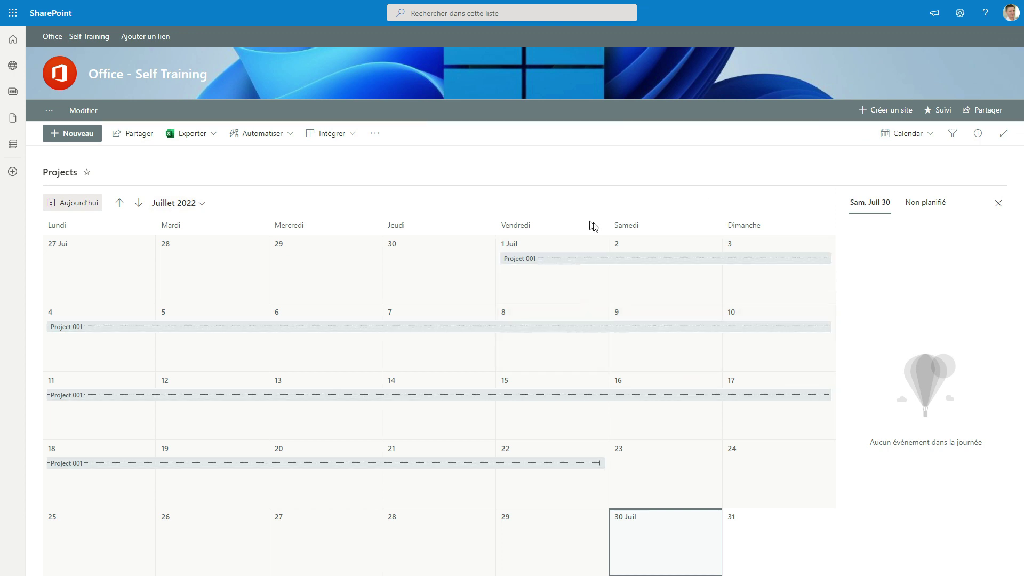
left_click(927, 135)
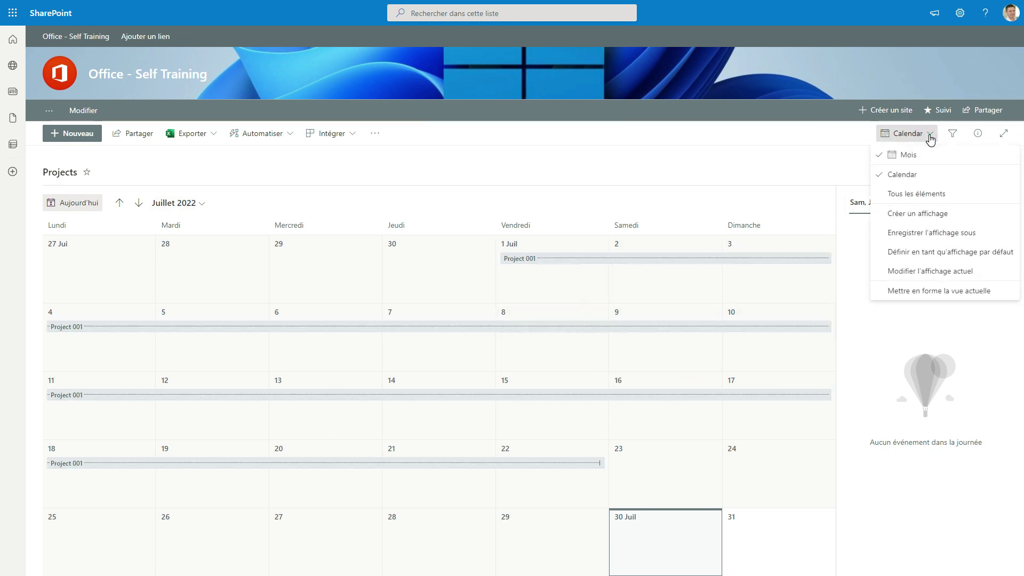
left_click(934, 195)
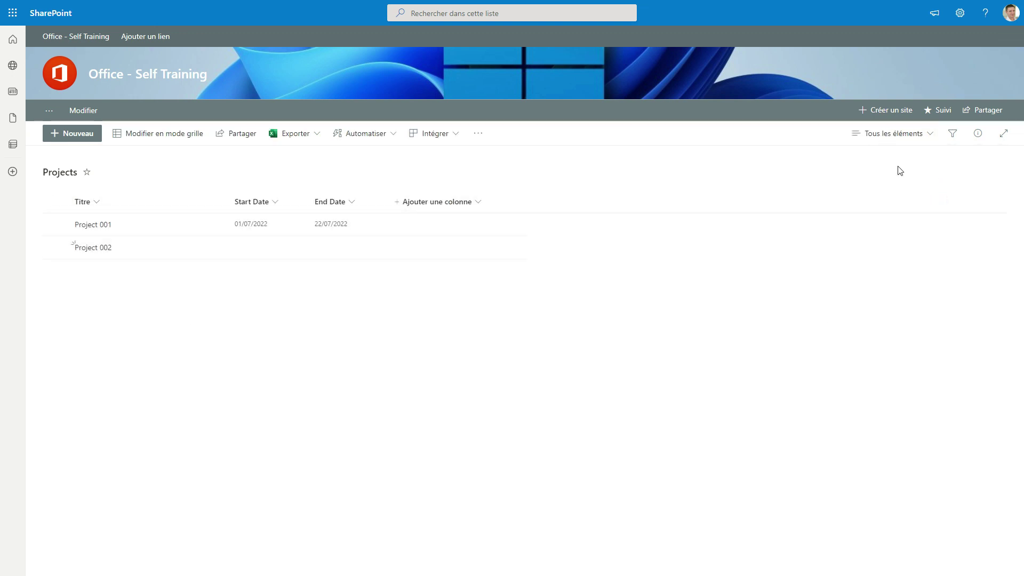
left_click(927, 135)
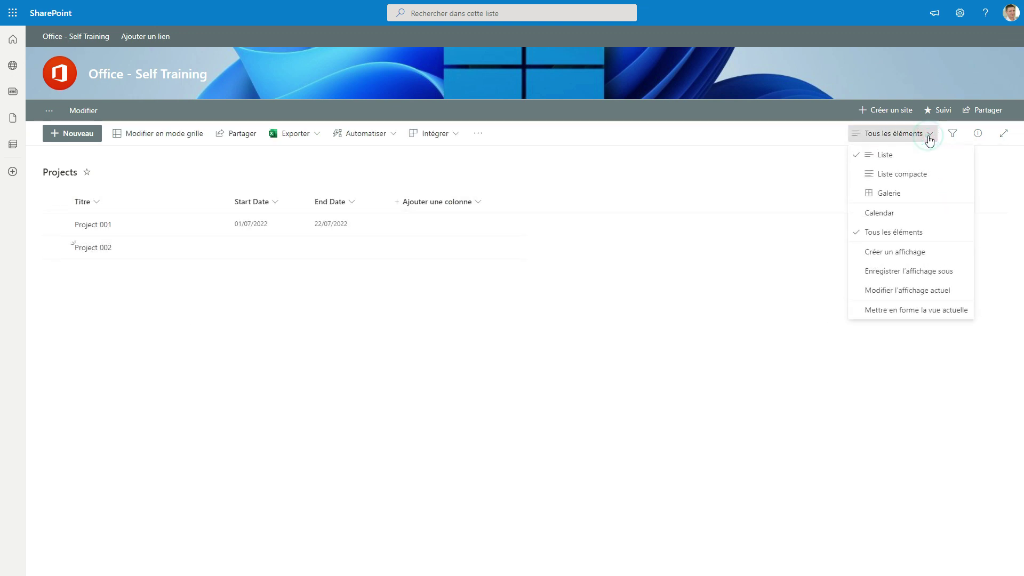
left_click(914, 214)
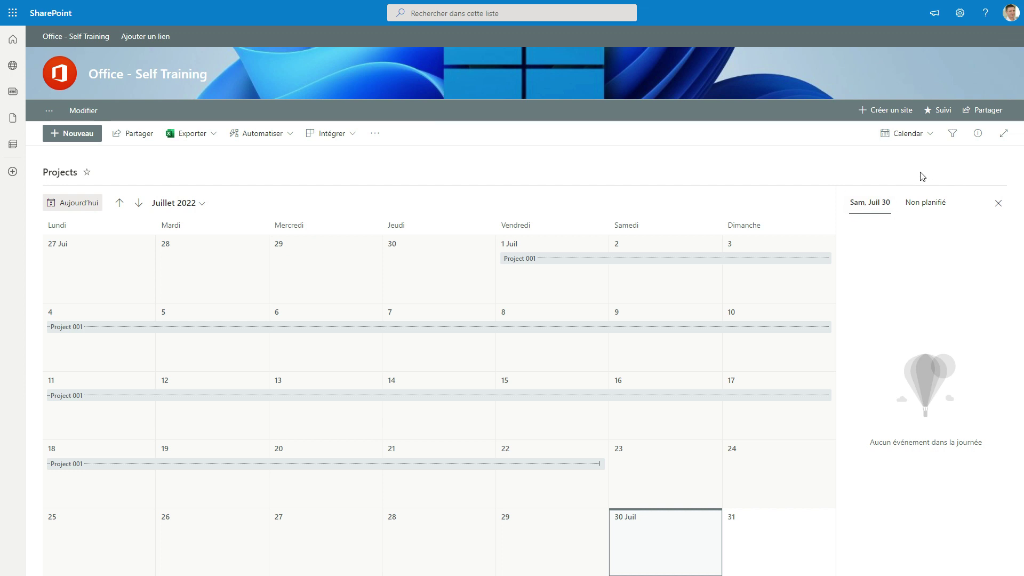
Open Project 002 from the unscheduled items and set its Start Date to 21/07/2022
left_click(930, 207)
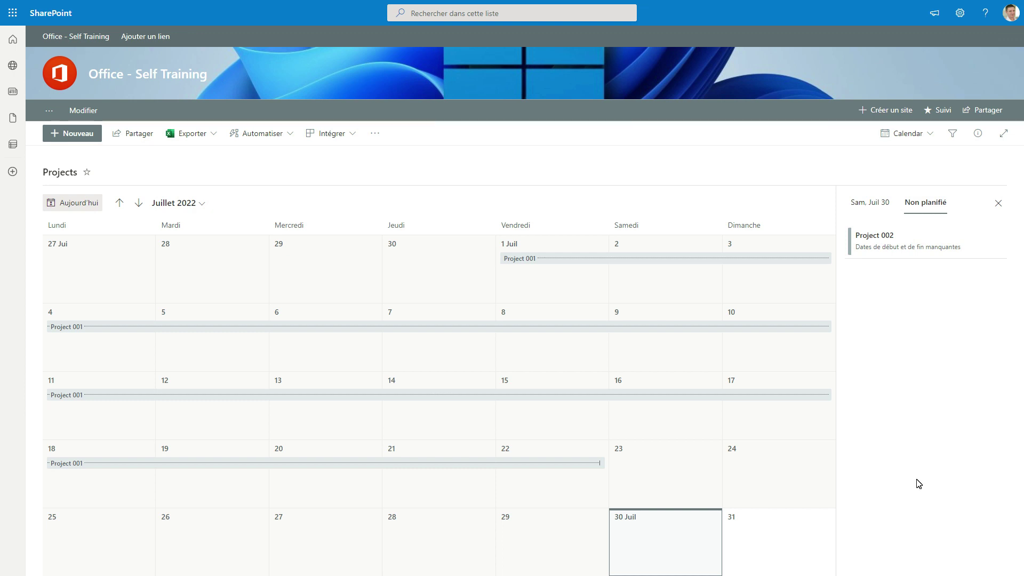
left_click(917, 243)
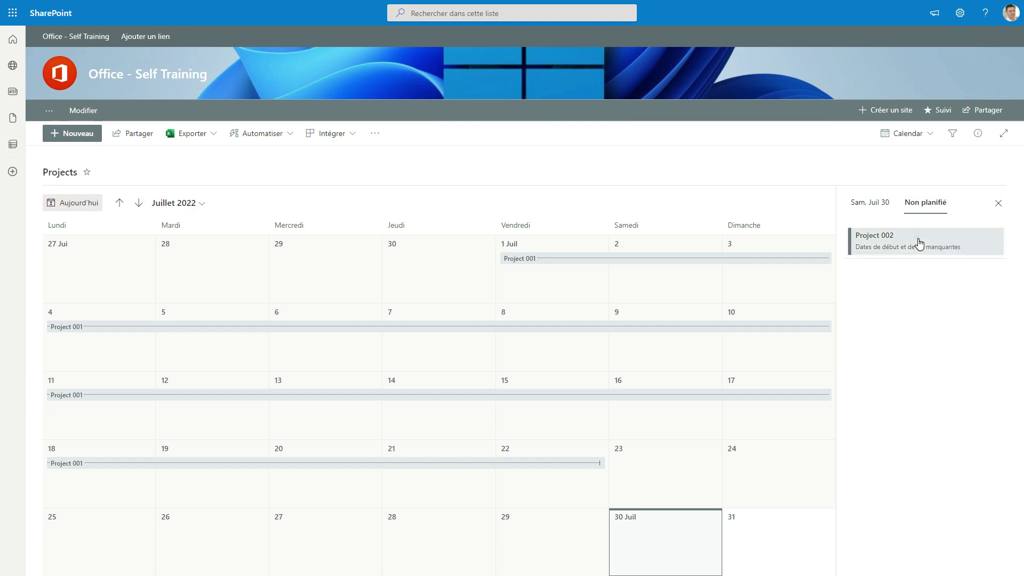
left_click(904, 243)
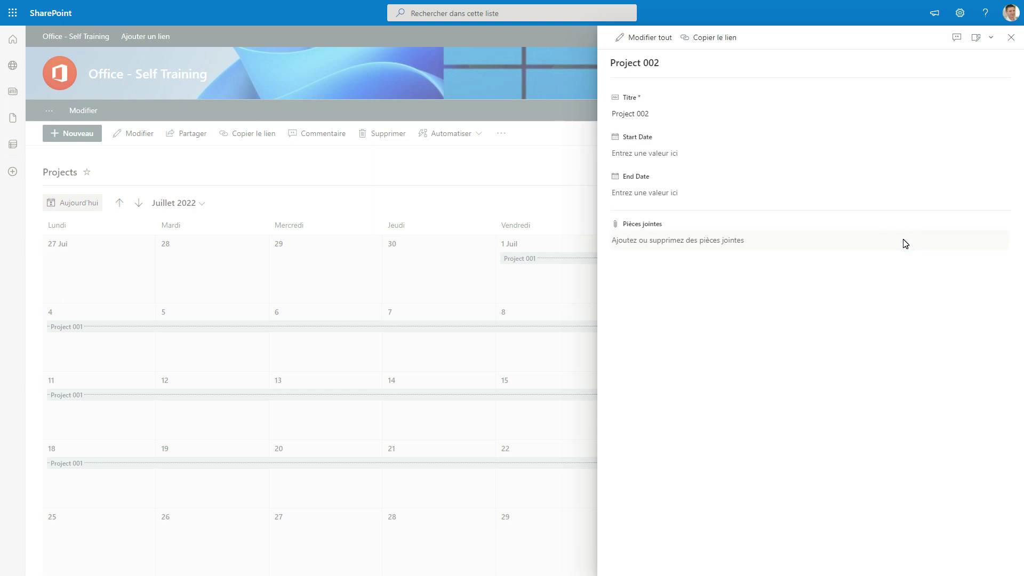
left_click(656, 153)
left_click(998, 154)
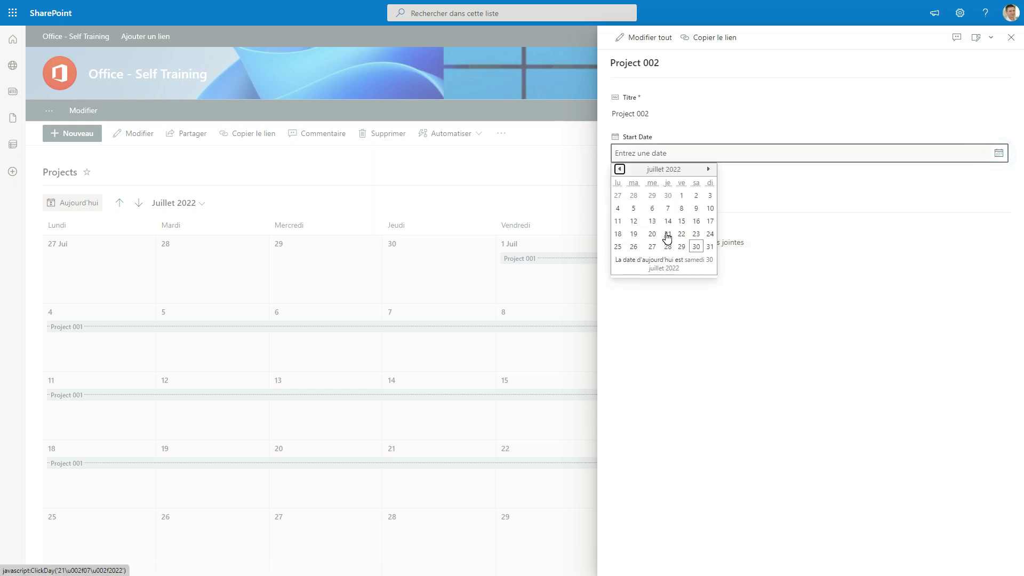
left_click(667, 238)
Set Project 002's End Date to 30/07/2022 and close the item's details
left_click(723, 199)
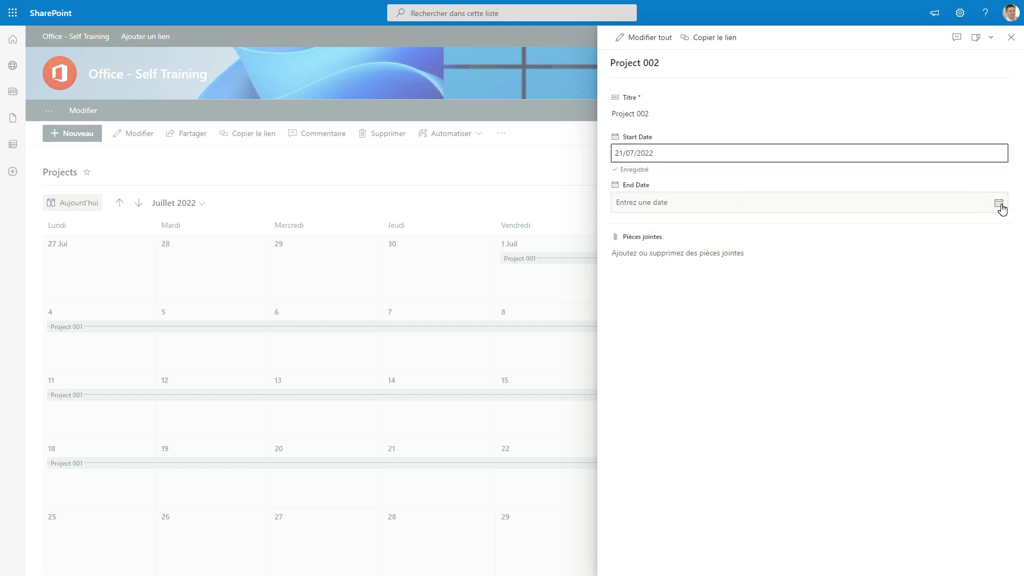
left_click(997, 202)
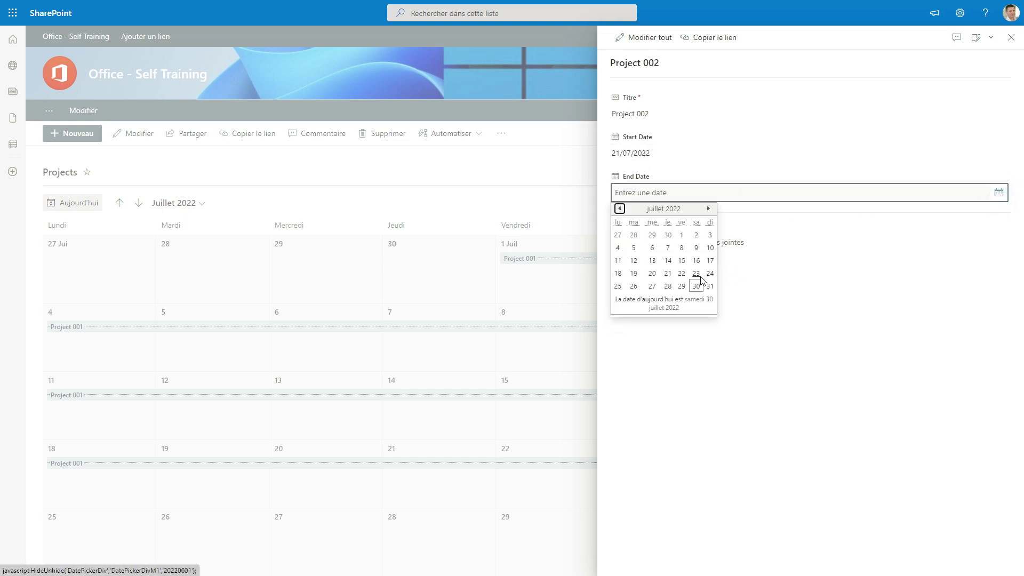
left_click(695, 286)
left_click(648, 177)
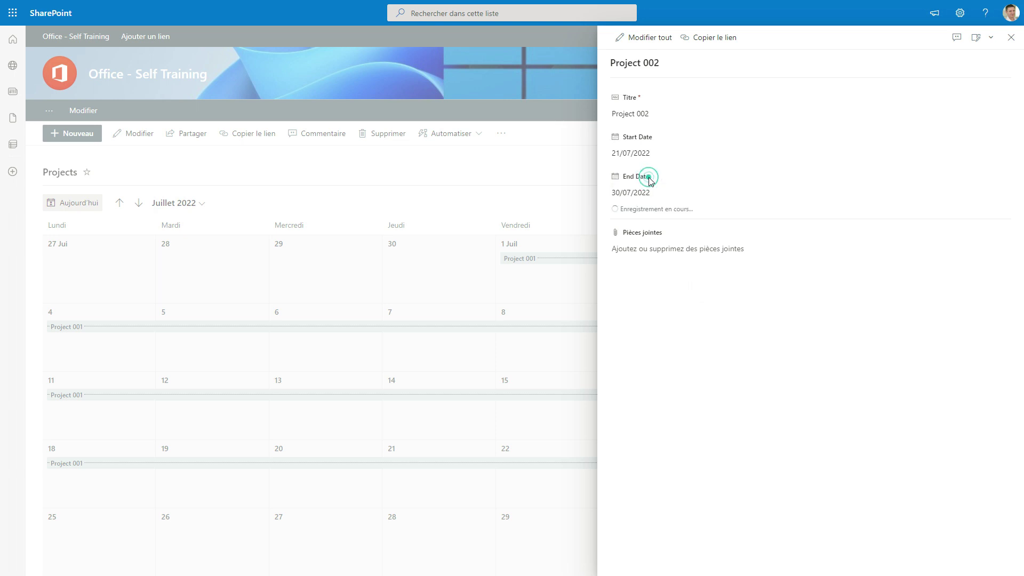
left_click(1010, 38)
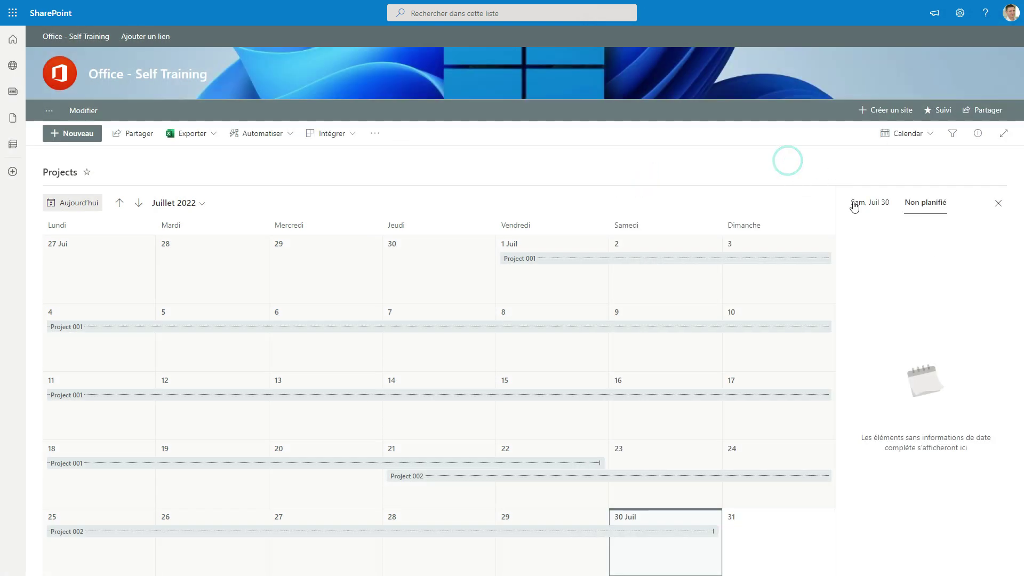
List the events of 30 July, and reschedule Project 002 directly in the calendar to run from 27 June to 6 July 2022
left_click(871, 207)
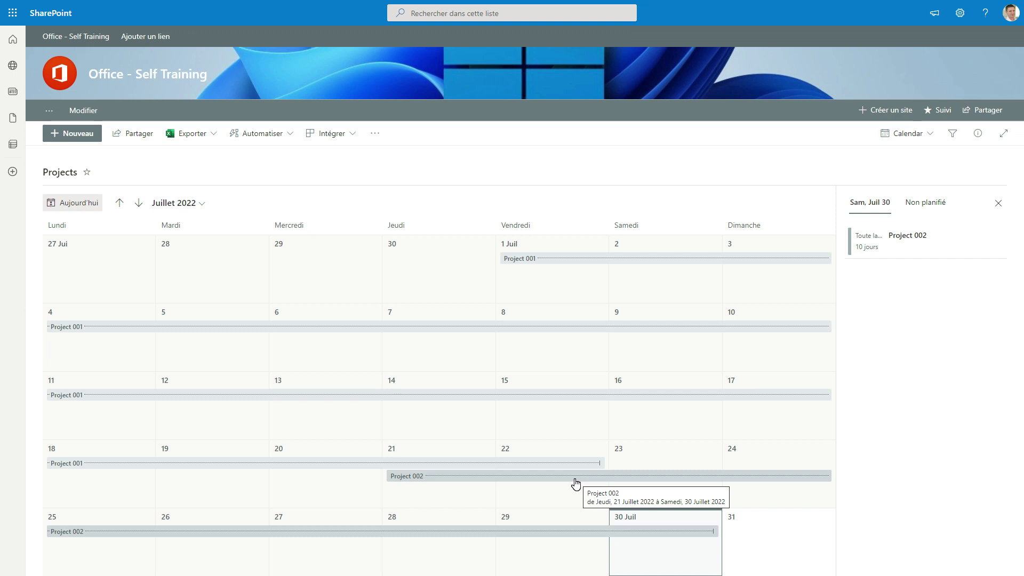
left_click_drag(576, 483, 132, 270)
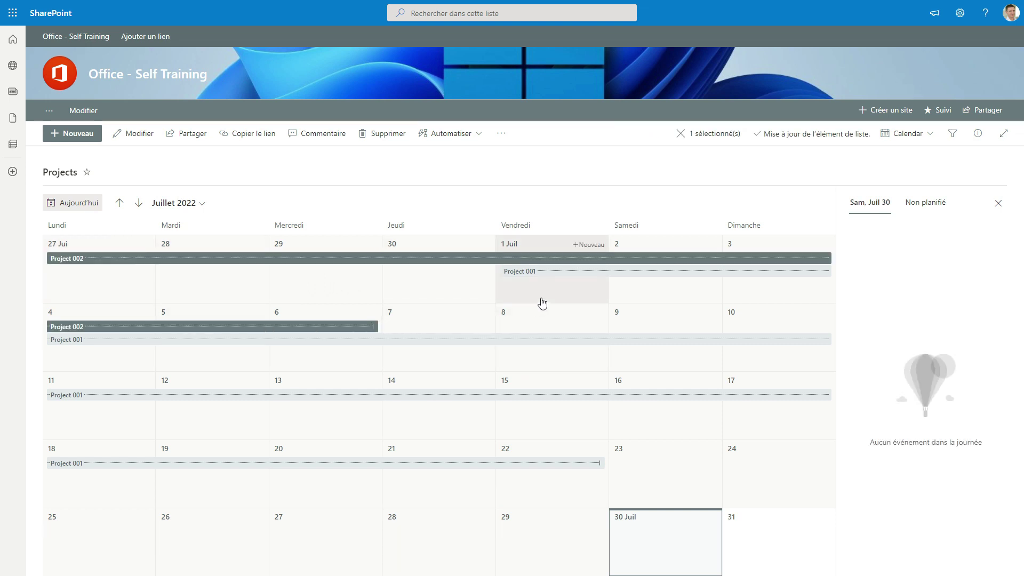
View the events of 29 June and 1 July, and hide, reshow and hide the events pane again
left_click(320, 282)
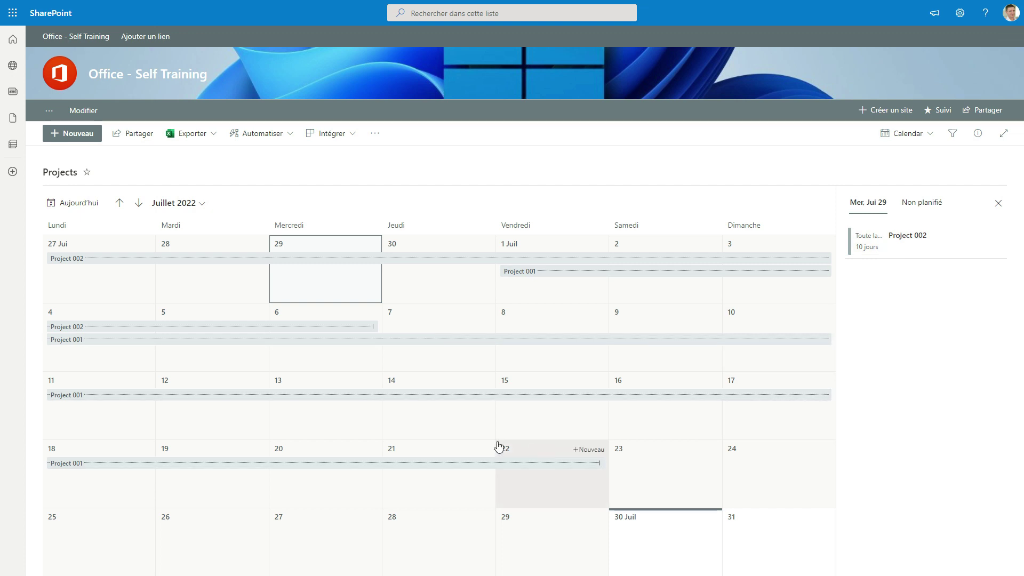
left_click(544, 296)
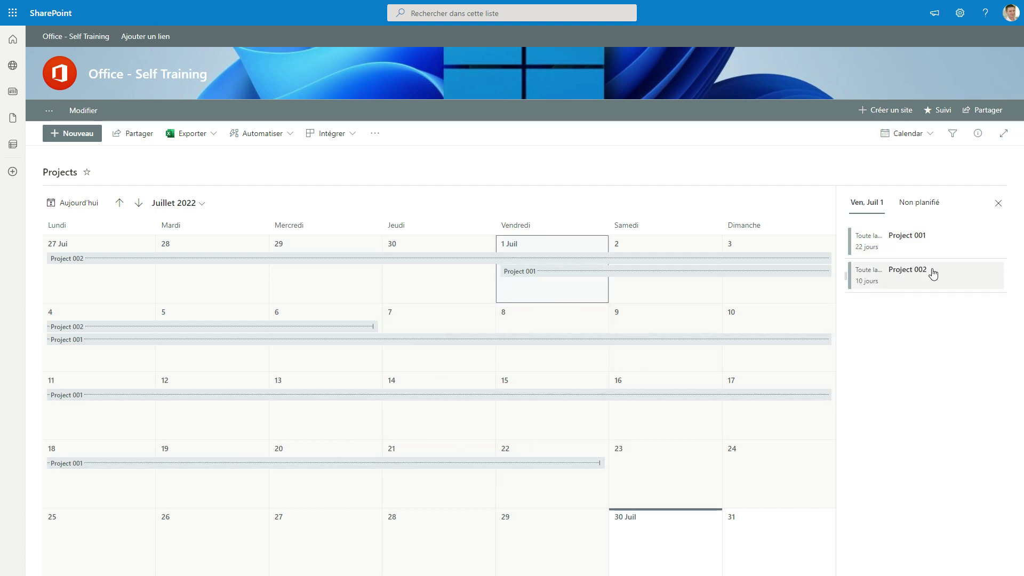
left_click(999, 206)
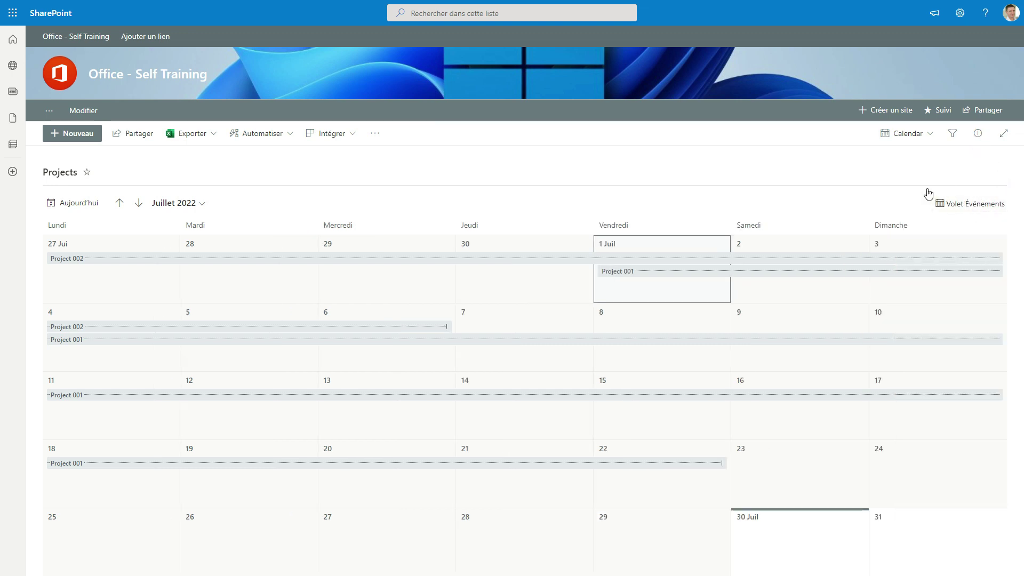
left_click(979, 210)
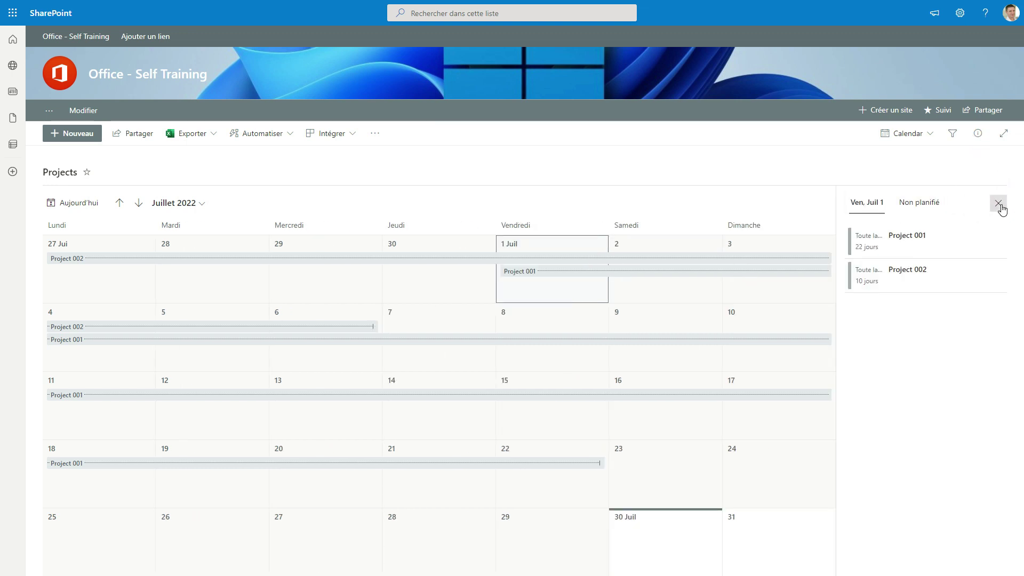
left_click(999, 205)
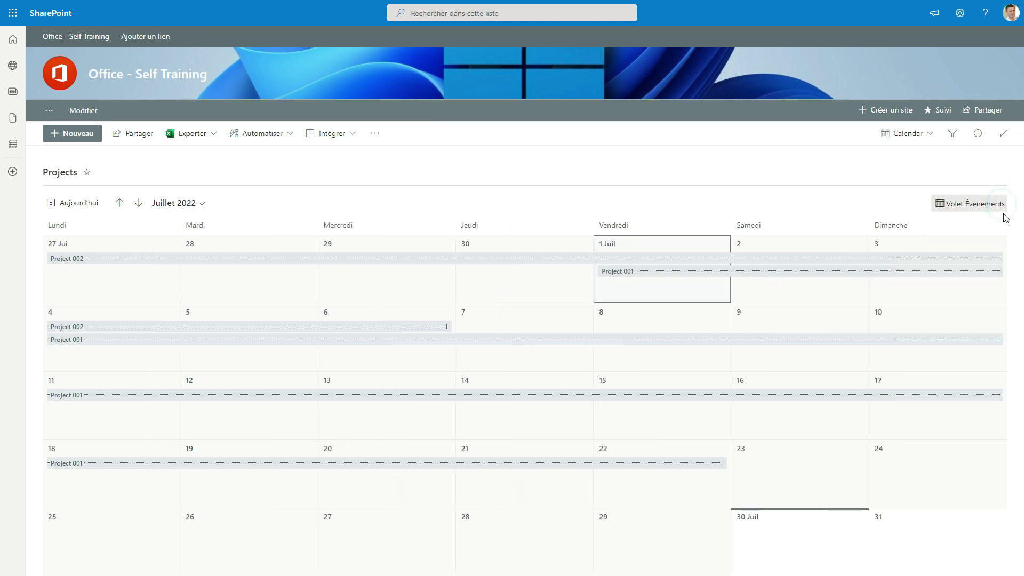
Filter the calendar by the titles Project 001 and Project 002, separately and together, and clear the title filters
left_click(952, 134)
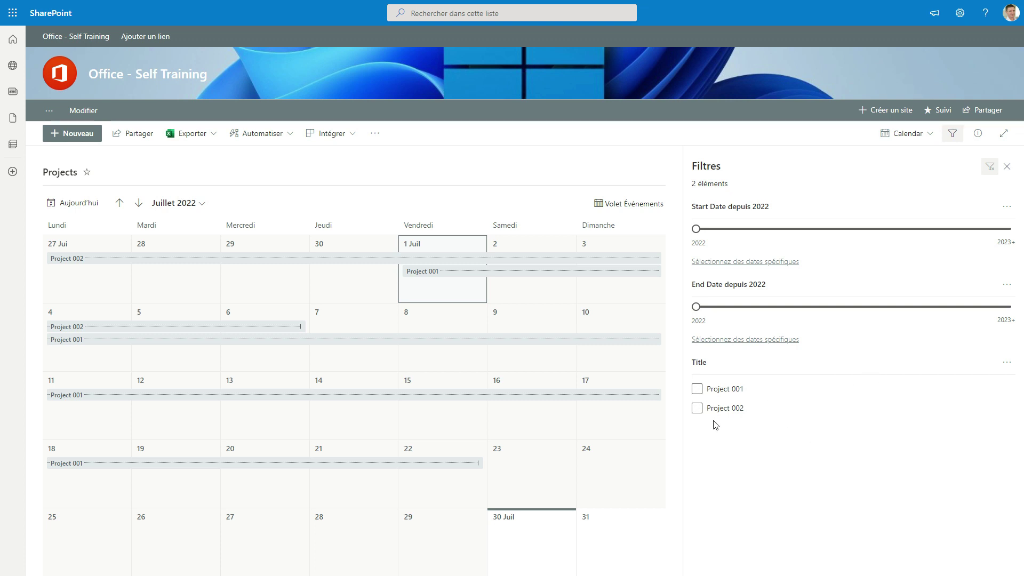
left_click(697, 390)
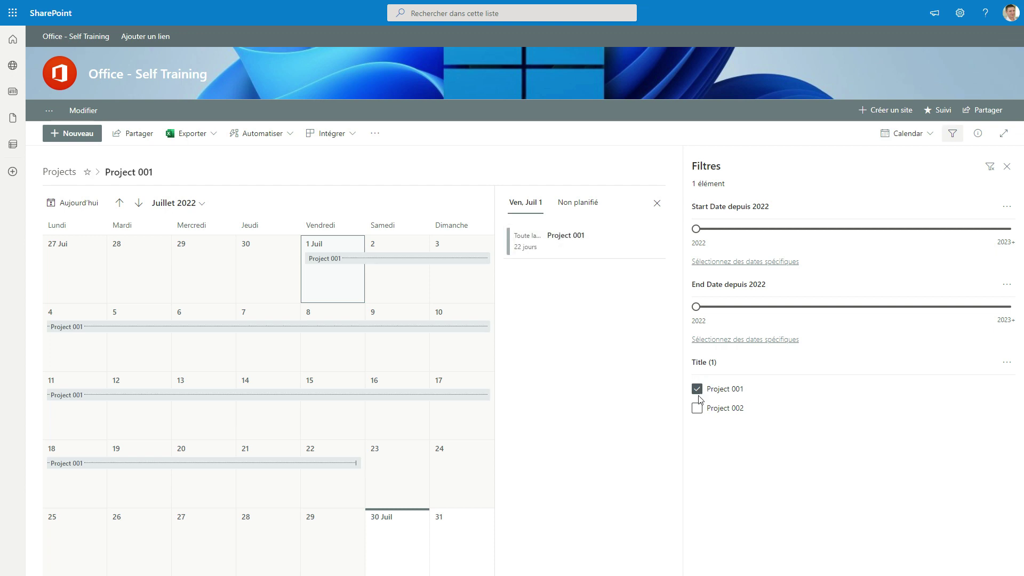
left_click(698, 409)
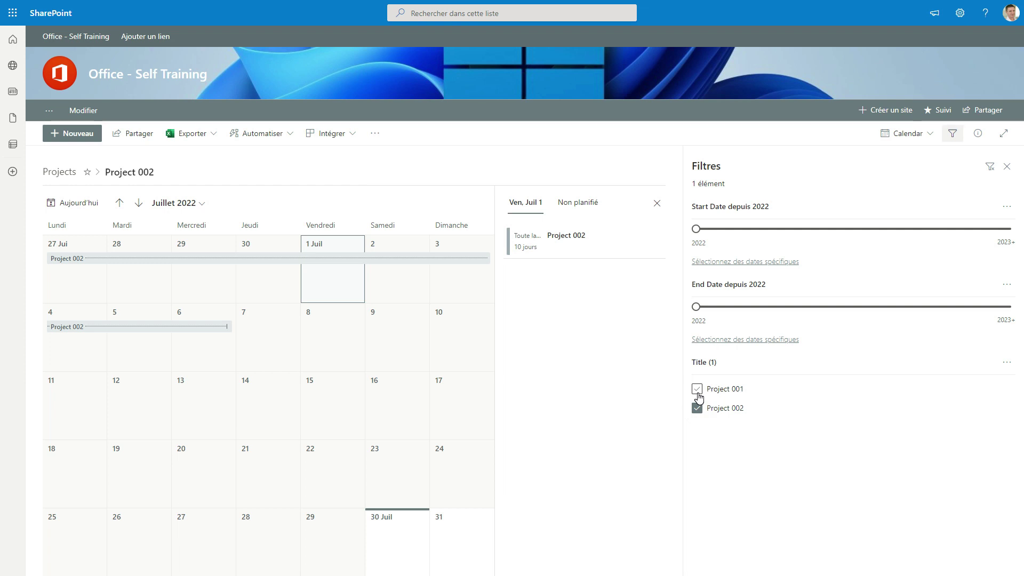
left_click(698, 389)
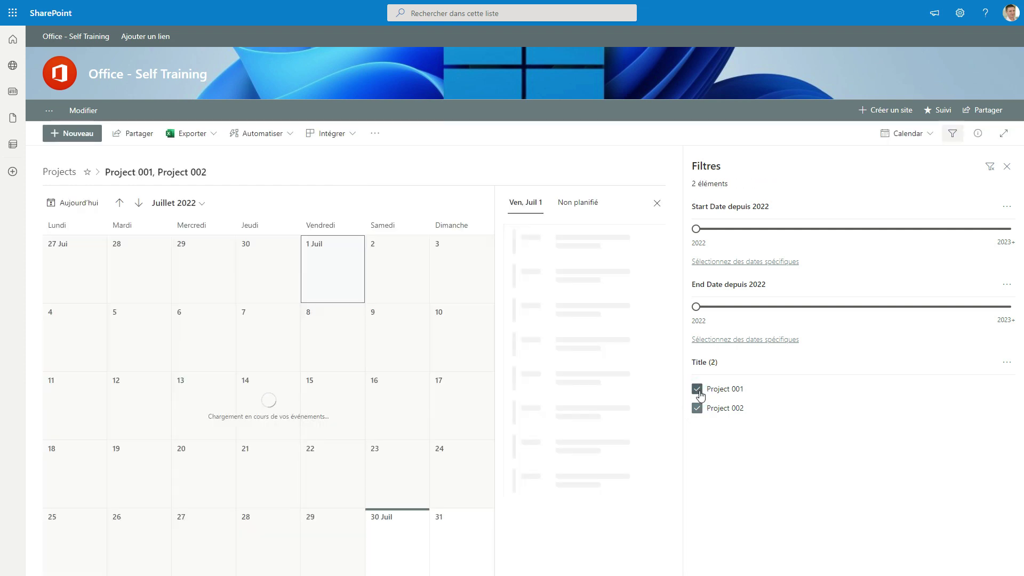
left_click(697, 389)
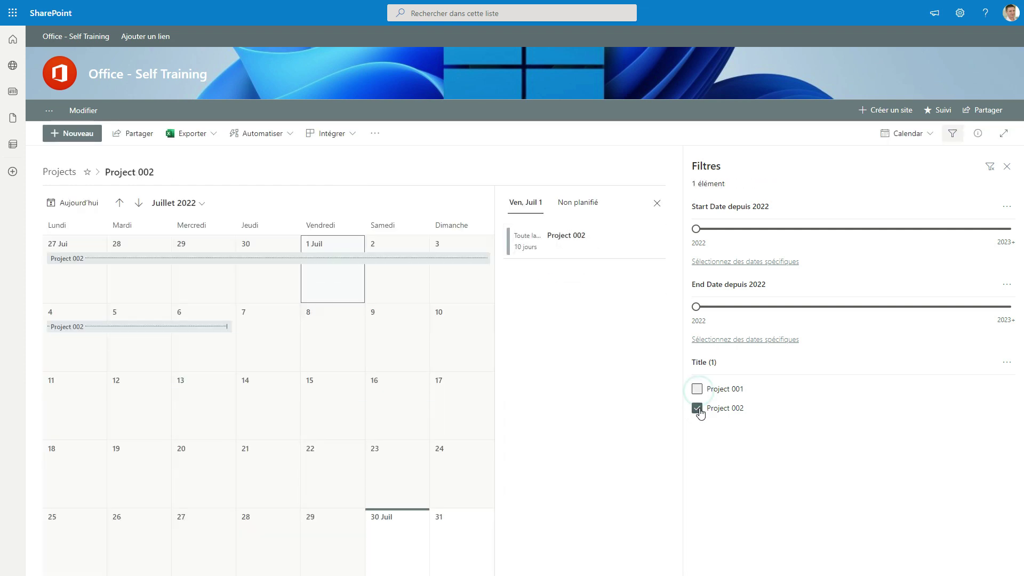
left_click(696, 408)
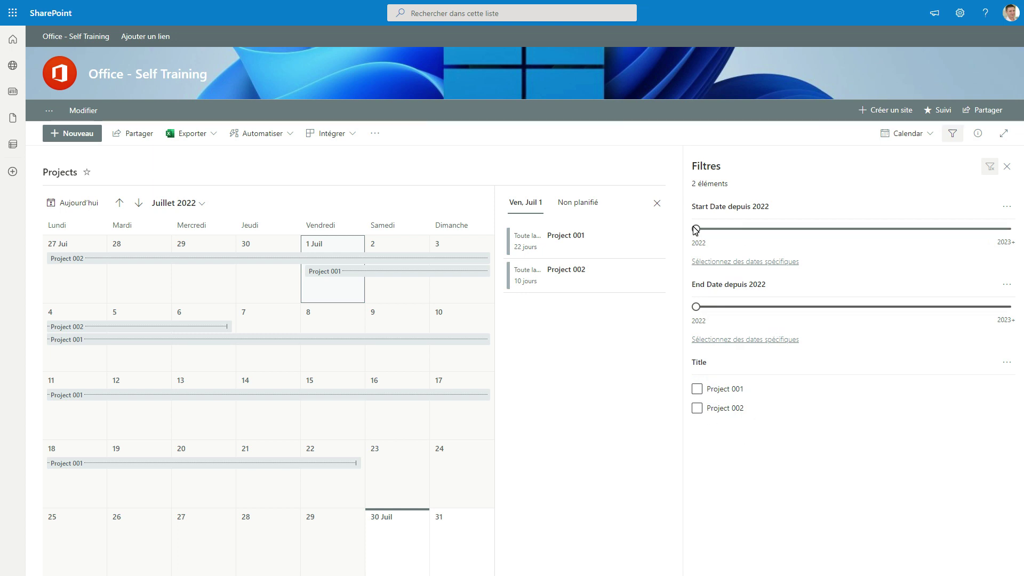
Filter the calendar to start dates within the last 7 days, reset the date filters and close the filters
left_click_drag(705, 229, 794, 233)
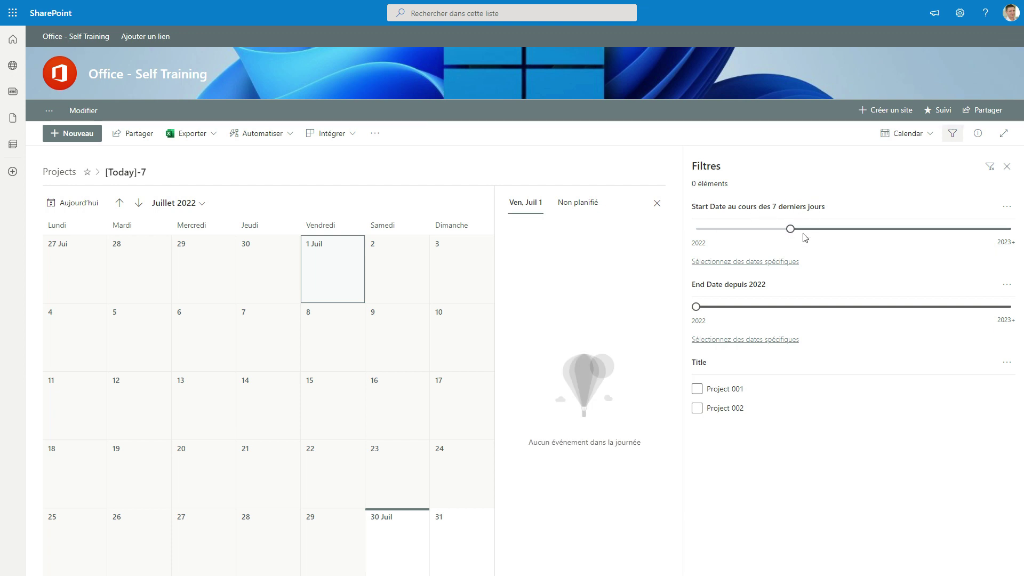
left_click_drag(791, 232, 690, 233)
mouse_move(695, 306)
left_mouse_down()
mouse_move(772, 309)
mouse_move(689, 312)
left_mouse_up()
key("Escape")
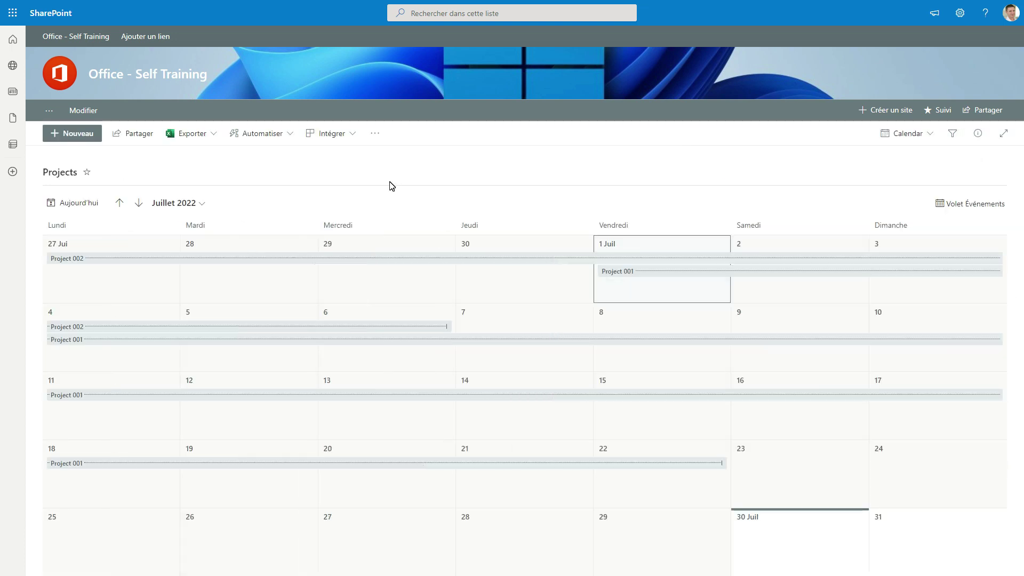
In the August 2022 calendar, add and save a Project 003 item starting 02/08/2022 and ending 20/08/2022
left_click(204, 204)
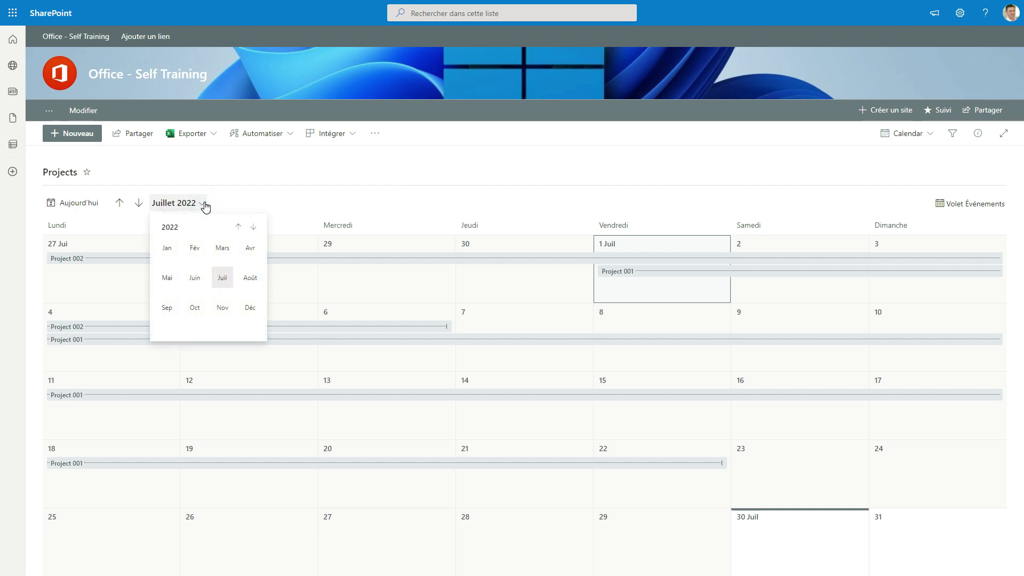
left_click(248, 286)
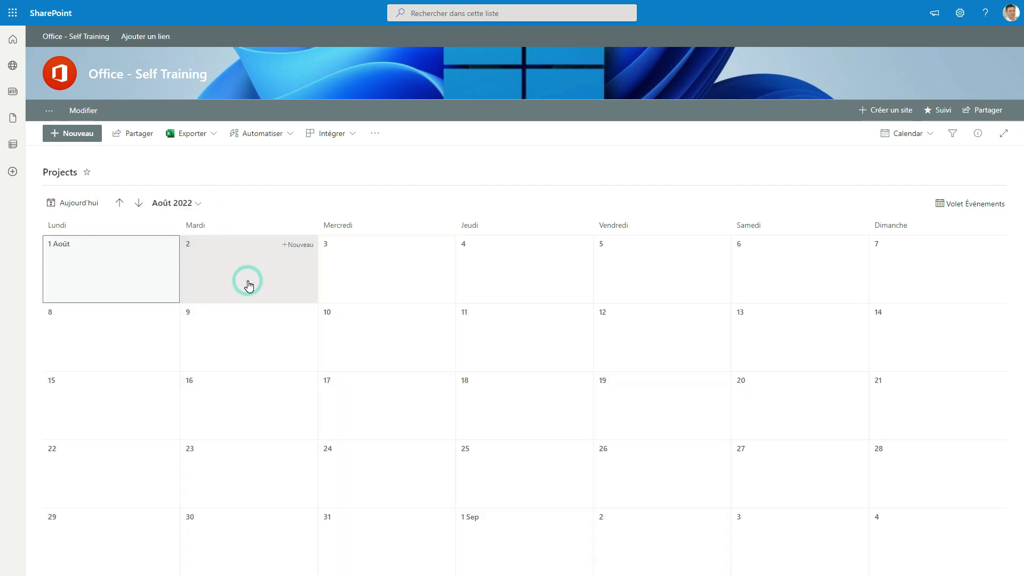
left_click(198, 211)
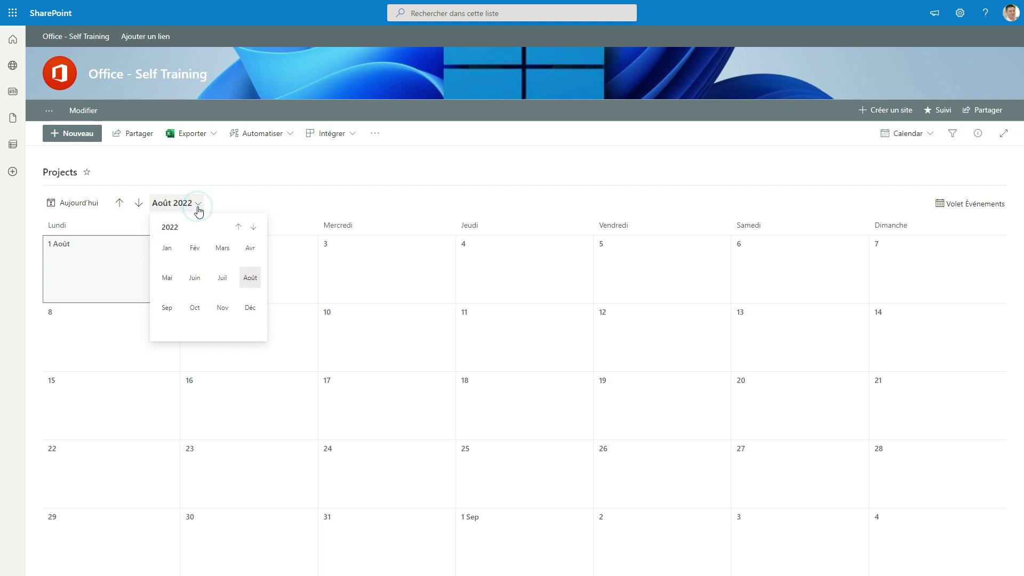
left_click(258, 188)
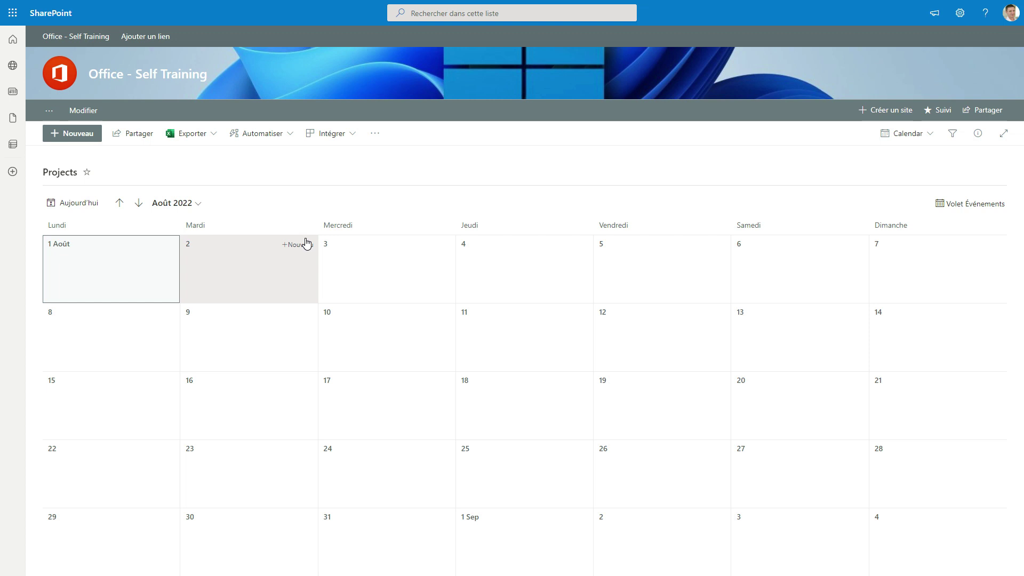
left_click(295, 246)
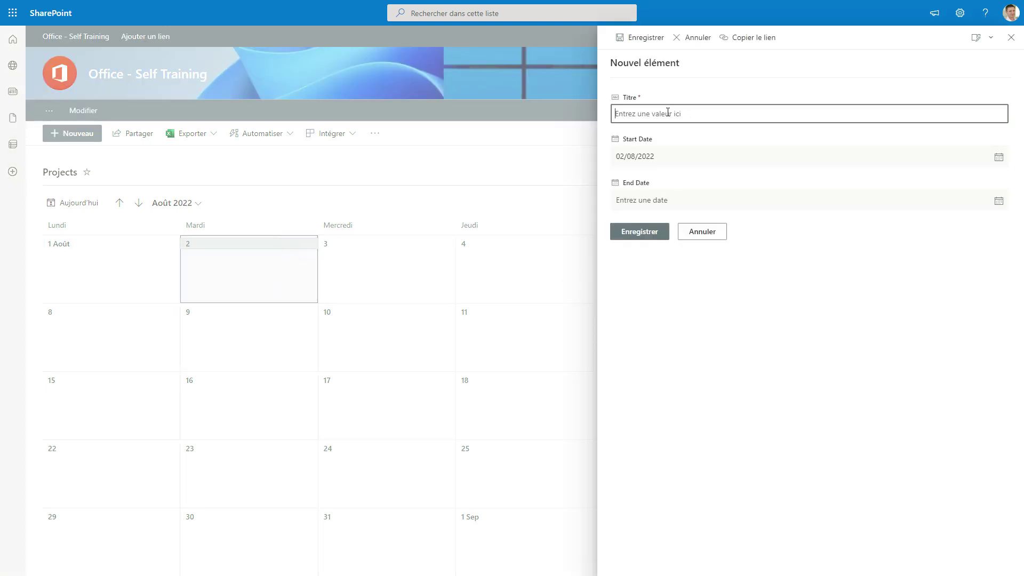
type("Project 003")
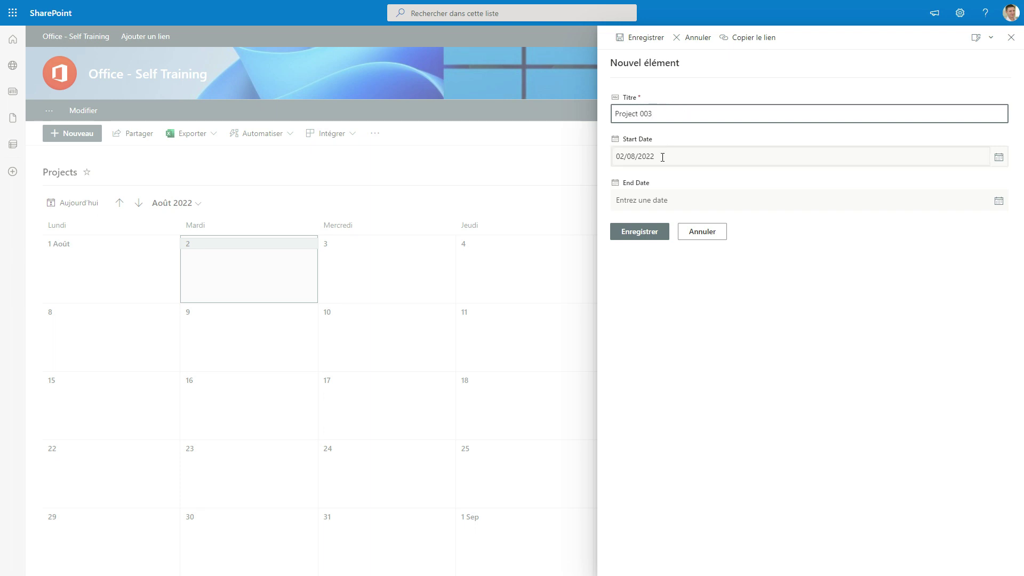
left_click(993, 206)
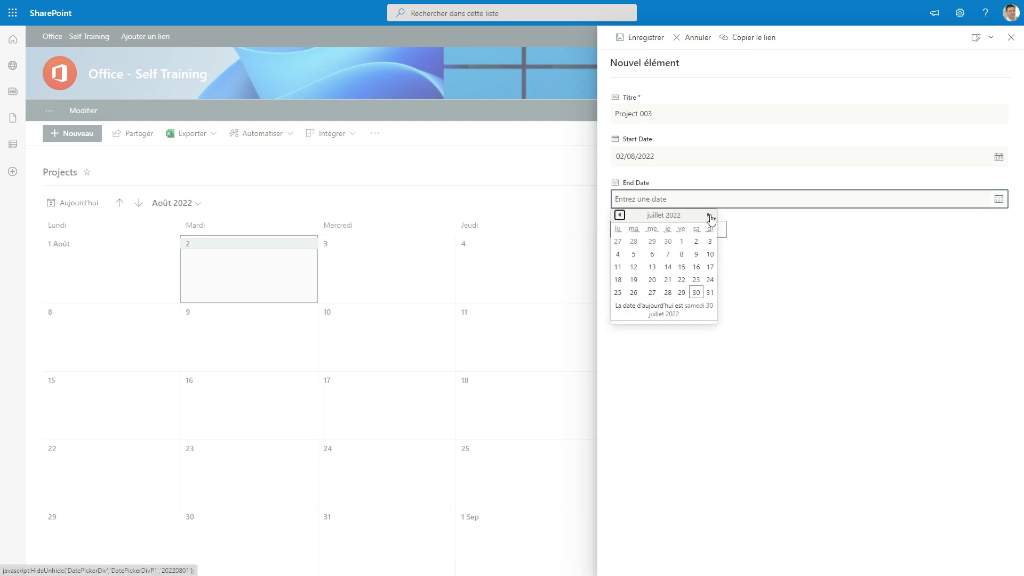
left_click(709, 216)
left_click(696, 267)
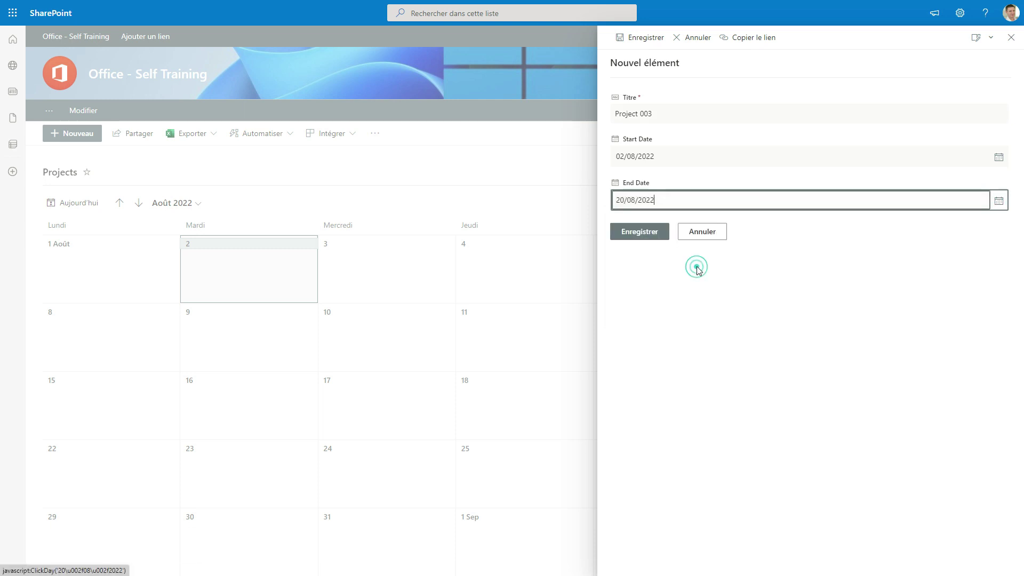
left_click(648, 231)
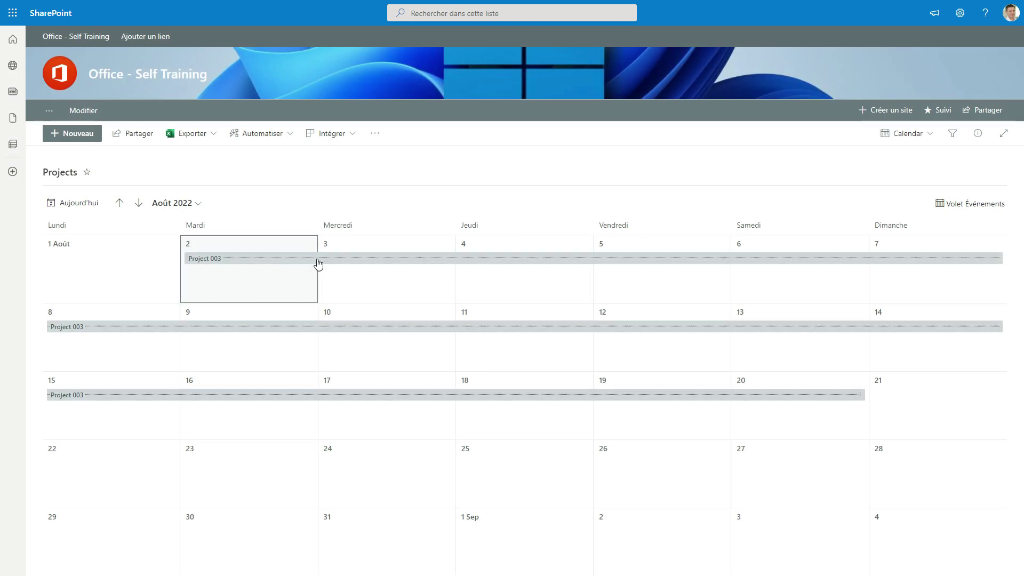
Return to today's month, show the events pane and move Project 002 into the events of 30 July 2022
left_click(79, 202)
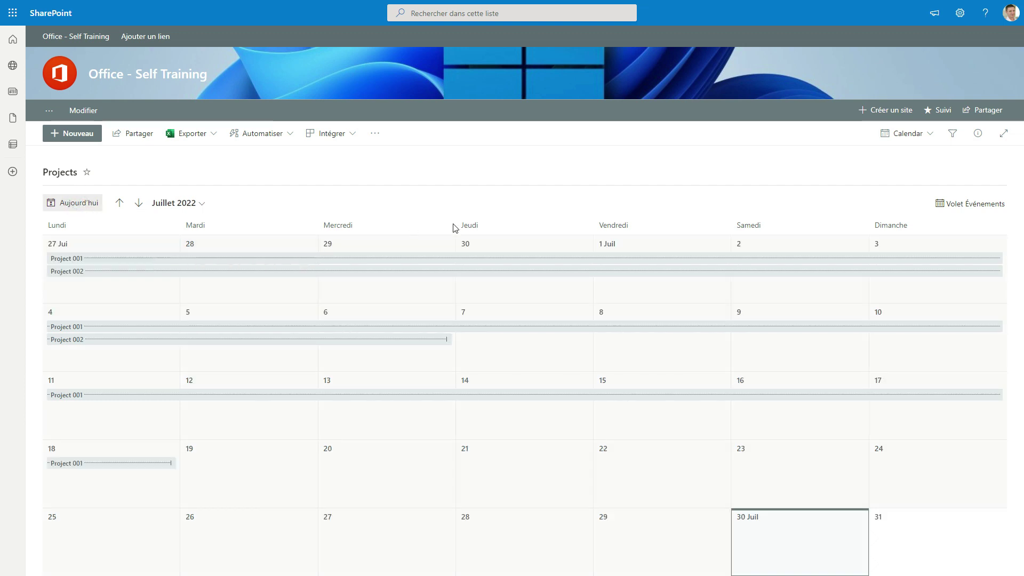
left_click(481, 209)
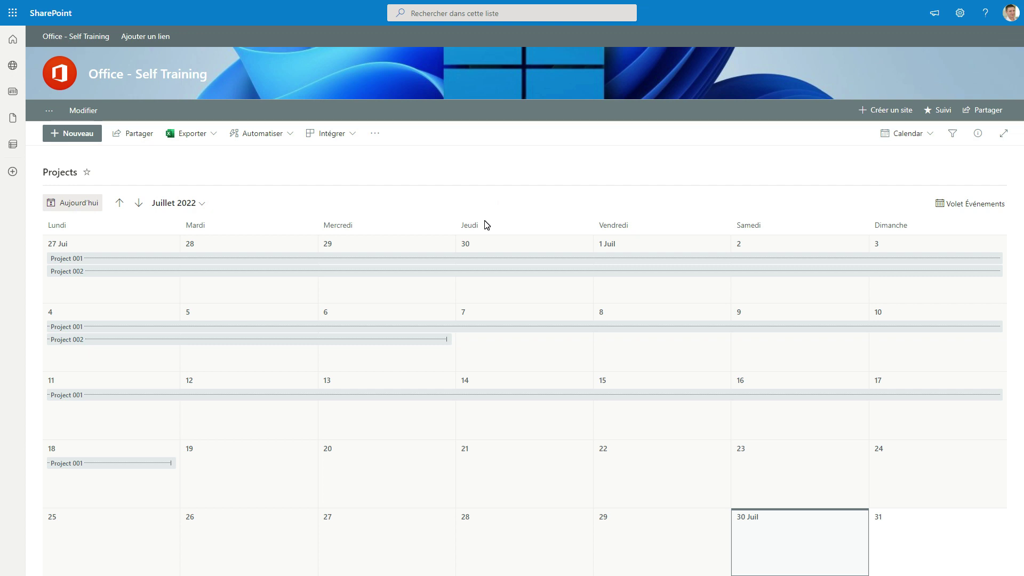
left_click(971, 205)
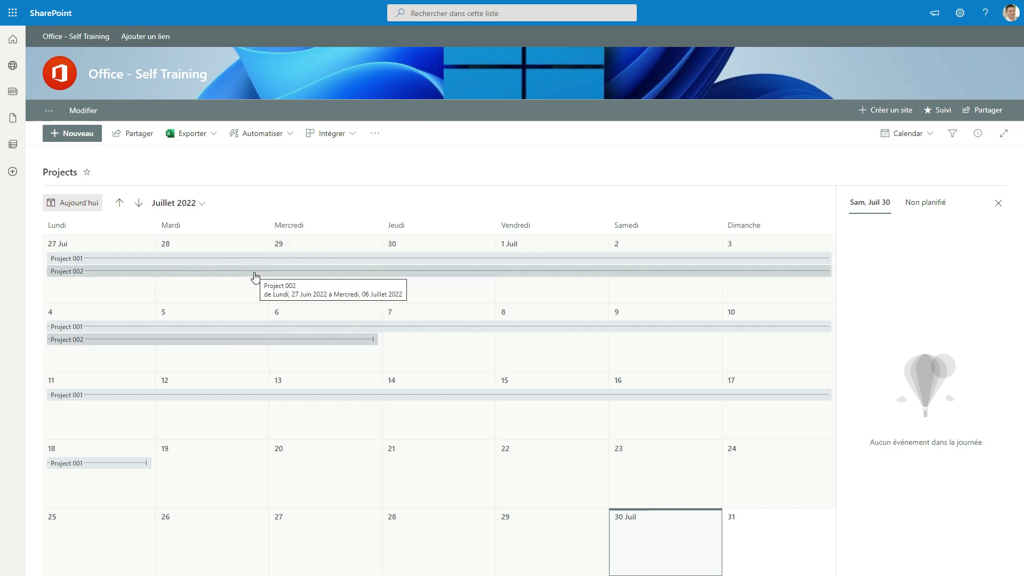
left_click_drag(247, 276, 934, 237)
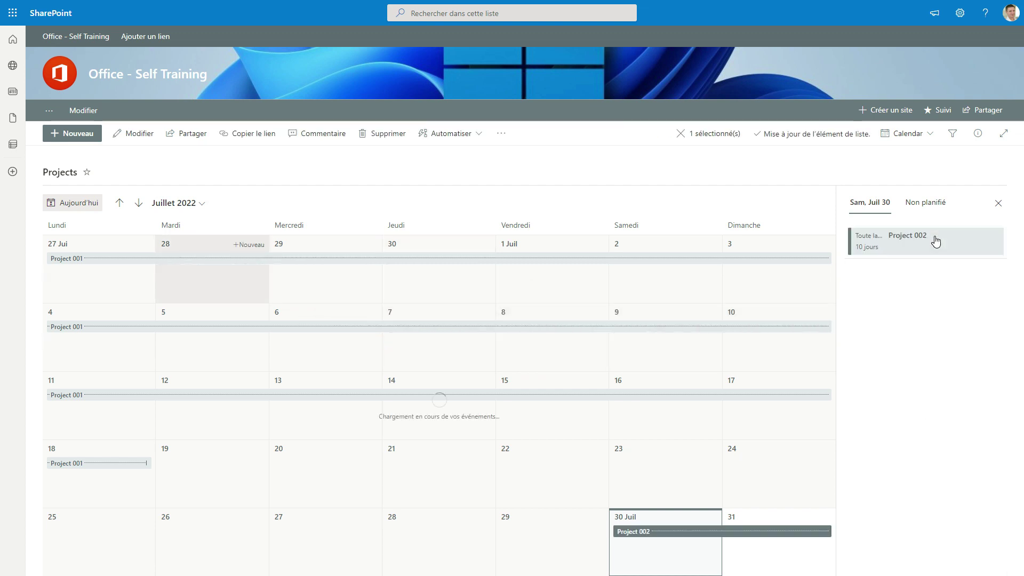
Move Project 002 from 30 July to the unscheduled items and hide the events pane
left_click(928, 207)
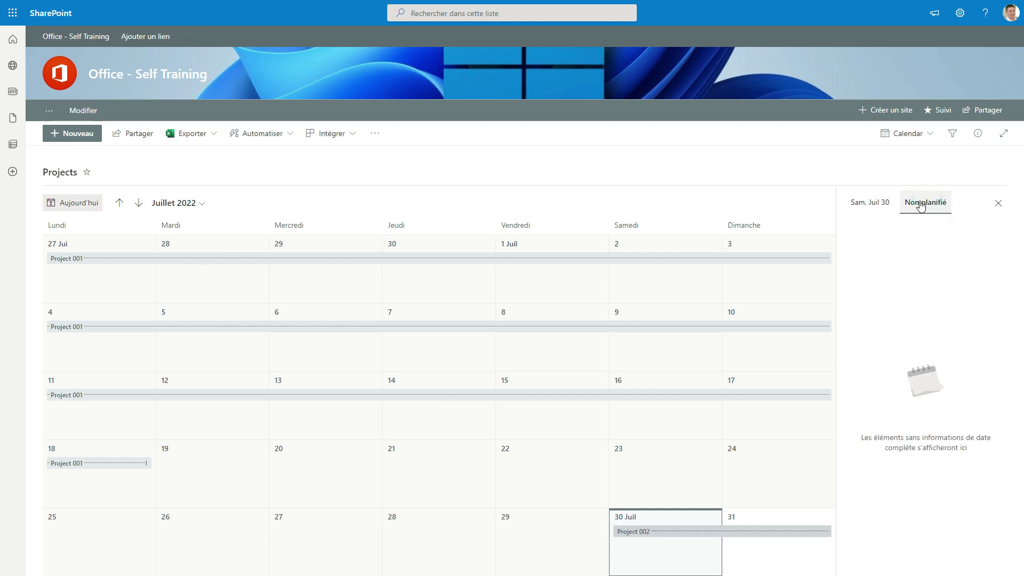
left_click_drag(748, 537, 908, 240)
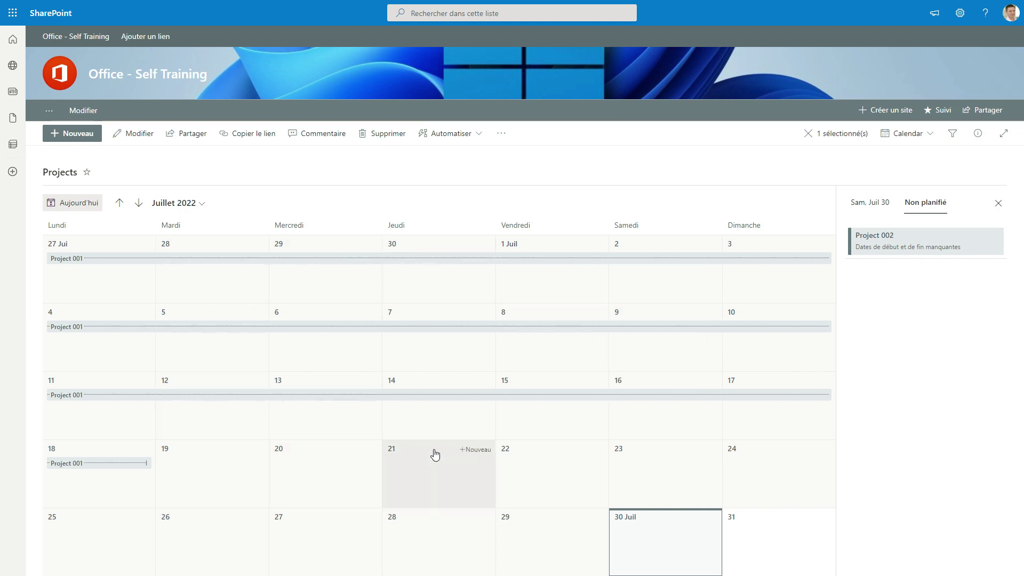
left_click(997, 203)
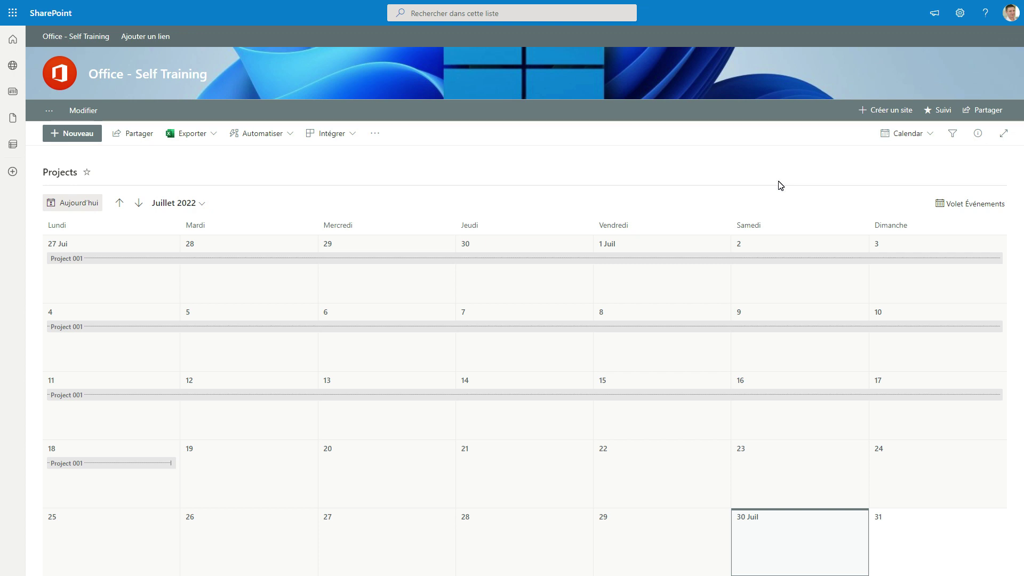
Edit the calendar view's default conditional formatting rule to apply if End Date is before today (relative)
left_click(930, 140)
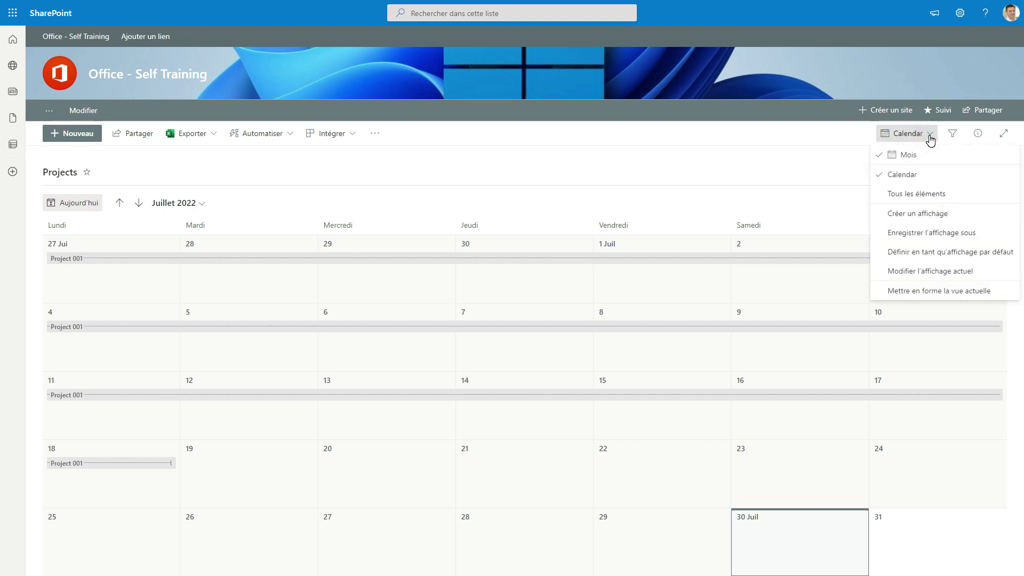
left_click(919, 295)
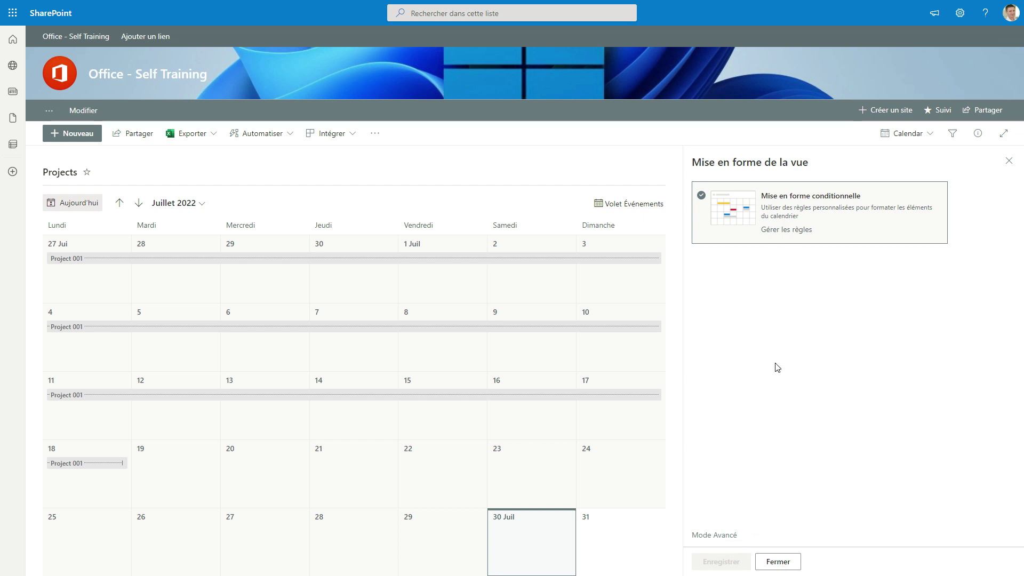
left_click(784, 230)
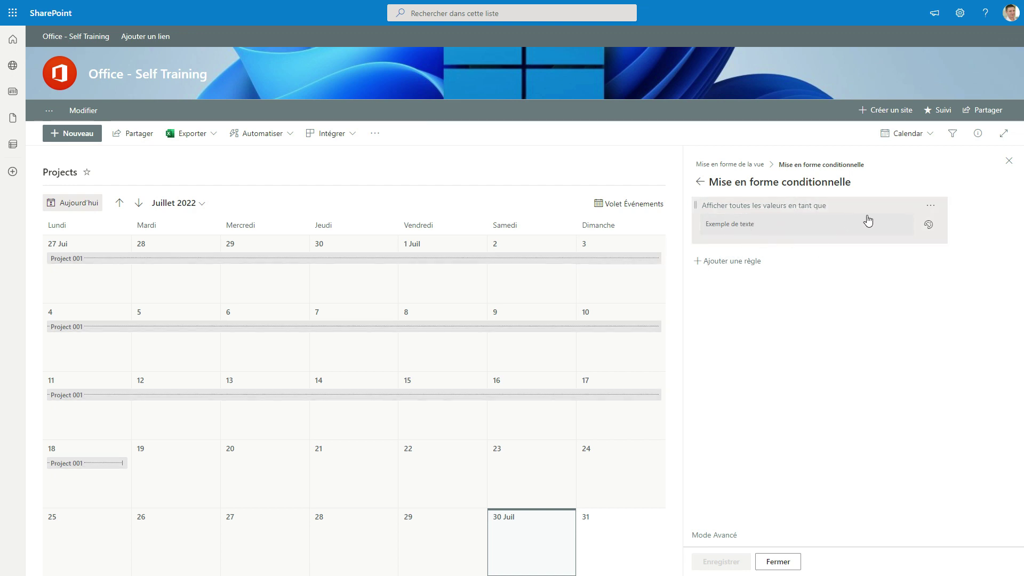
left_click(930, 205)
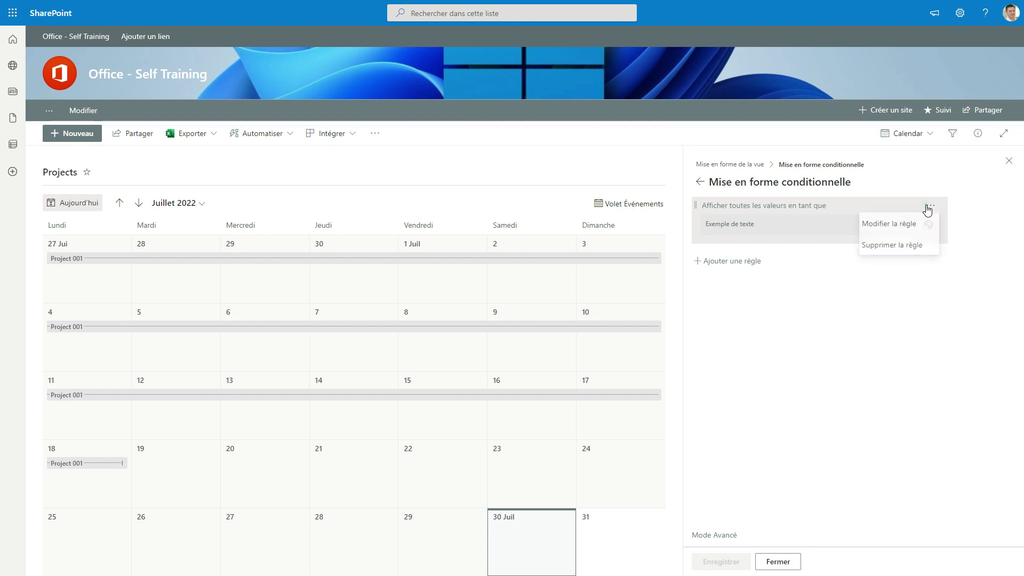
left_click(890, 226)
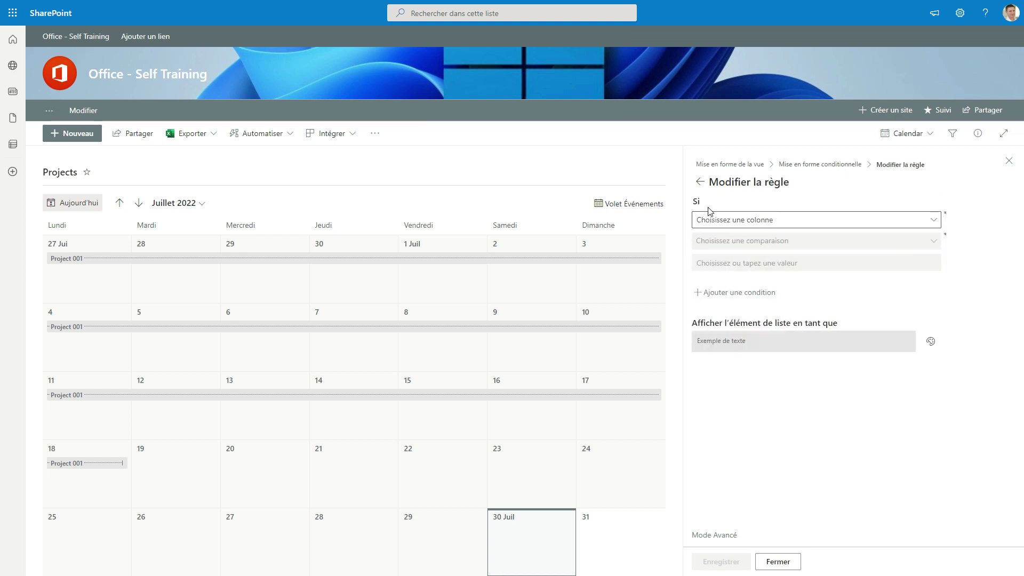
left_click(723, 223)
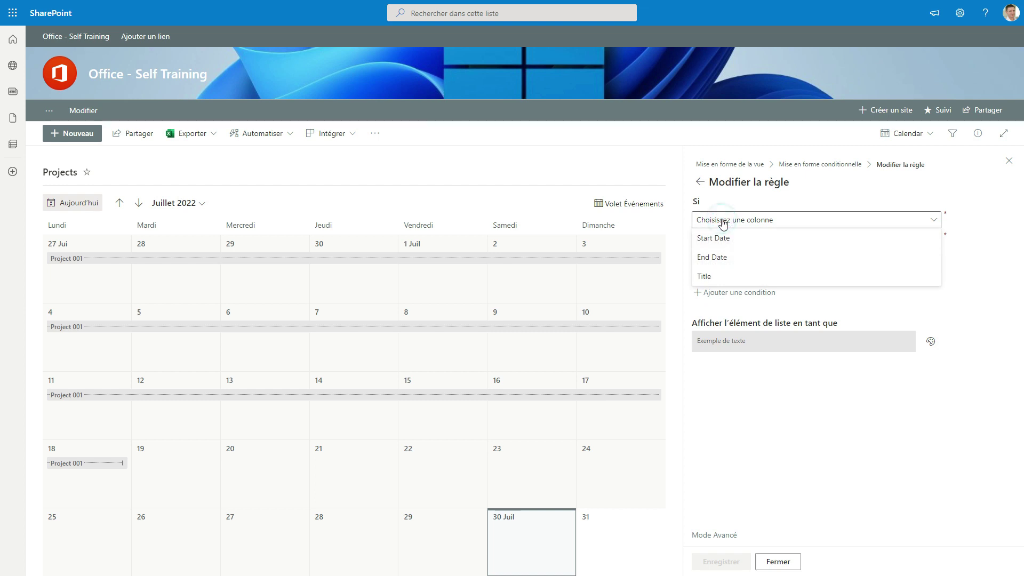
left_click(724, 257)
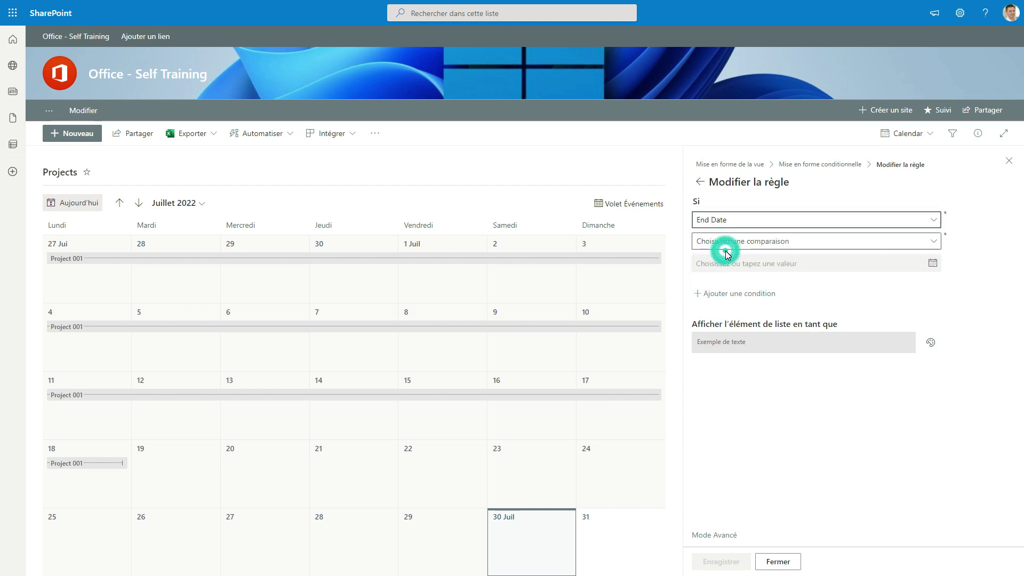
left_click(846, 245)
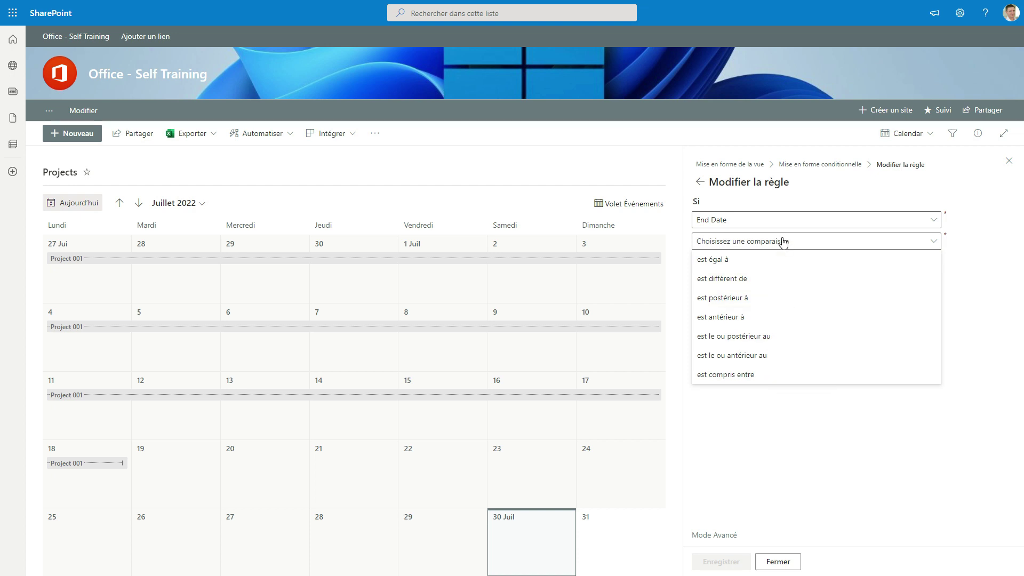
left_click(763, 317)
left_click(930, 266)
left_click(743, 284)
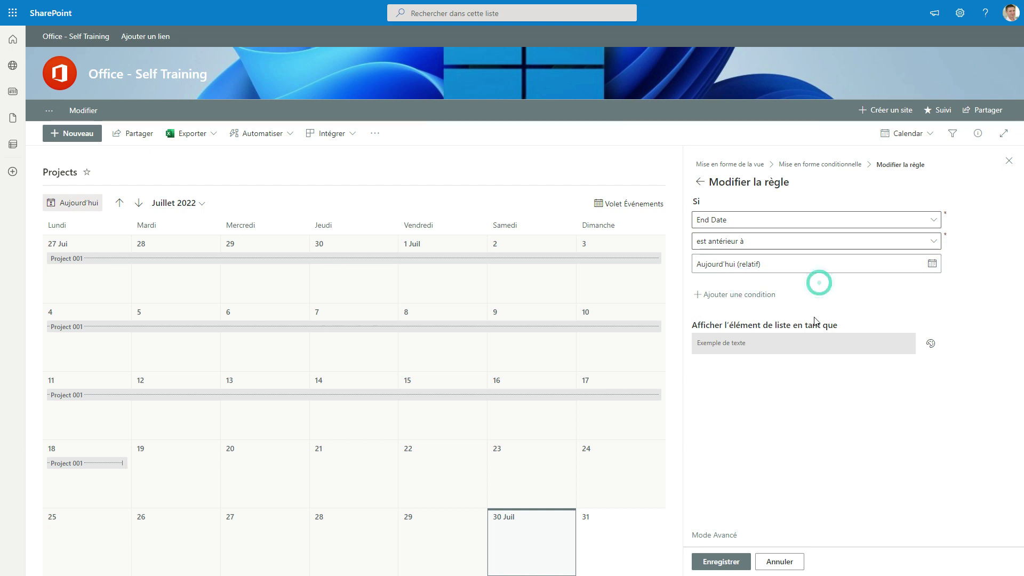
Format the items matching the rule in the strongest pink style, save it and return to the rule list
left_click(931, 343)
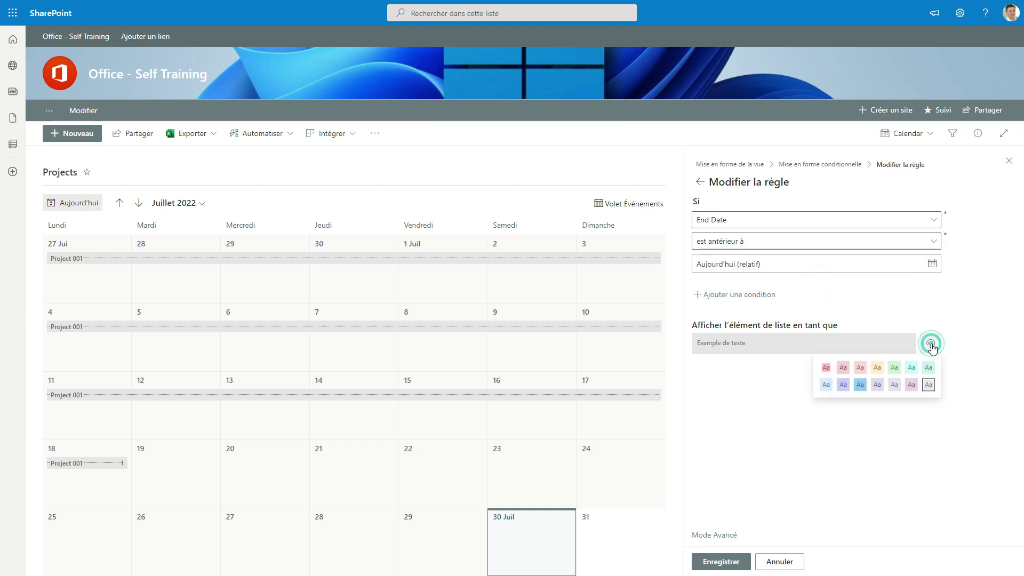
left_click(826, 368)
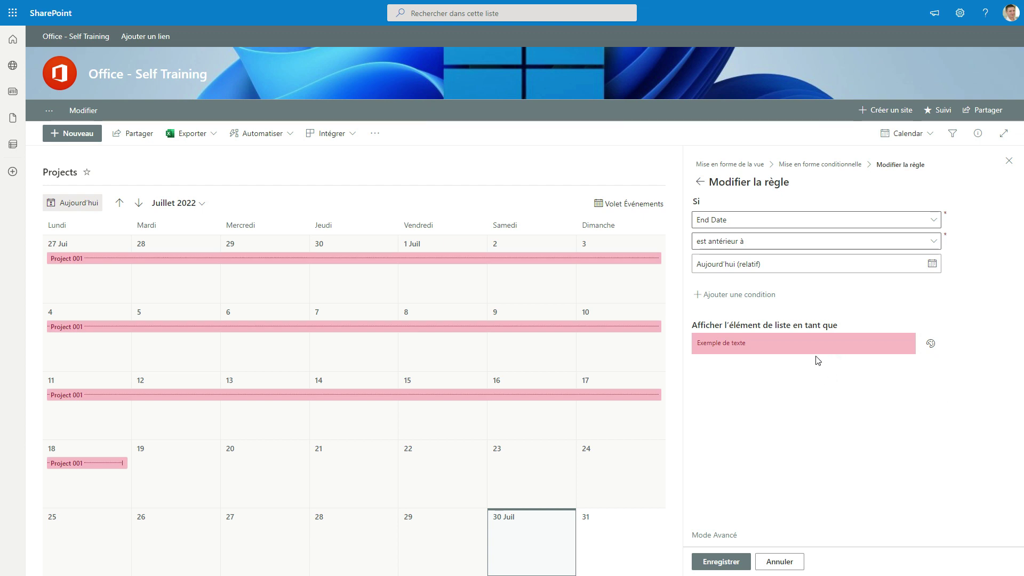
left_click(725, 552)
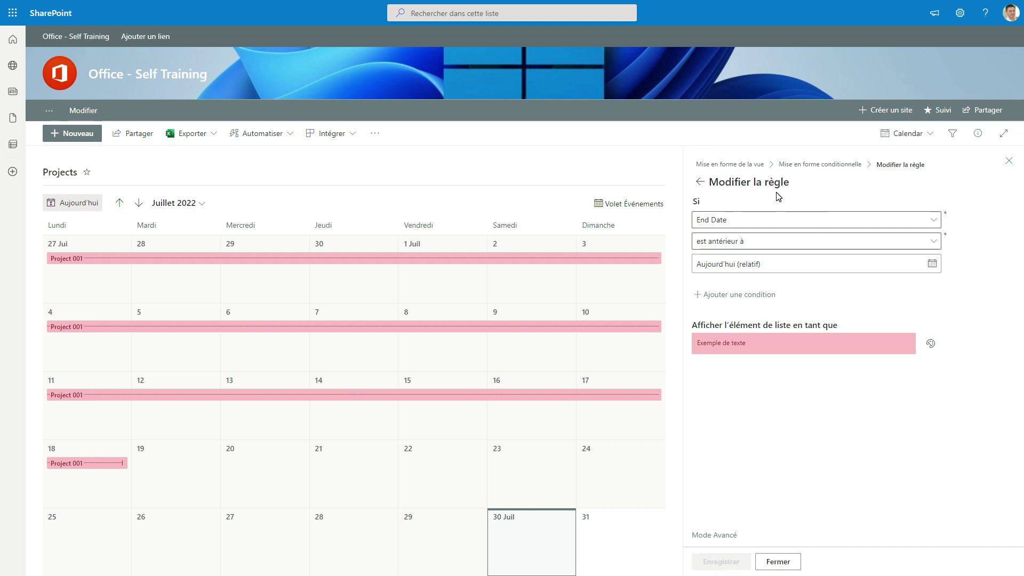
left_click(700, 182)
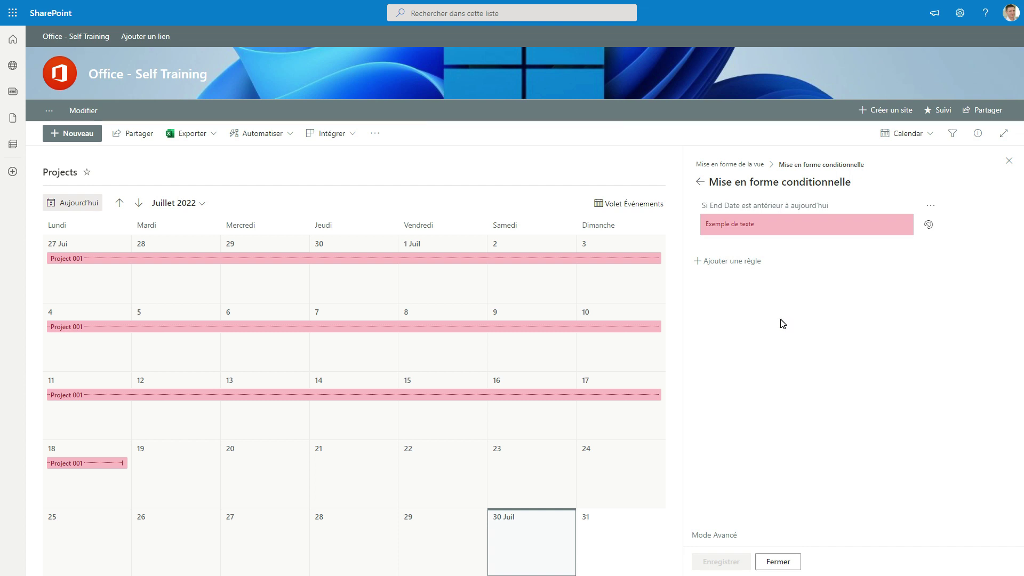
Add and save a second rule that shows items in green if End Date is after today (relative)
left_click(720, 262)
left_click(780, 220)
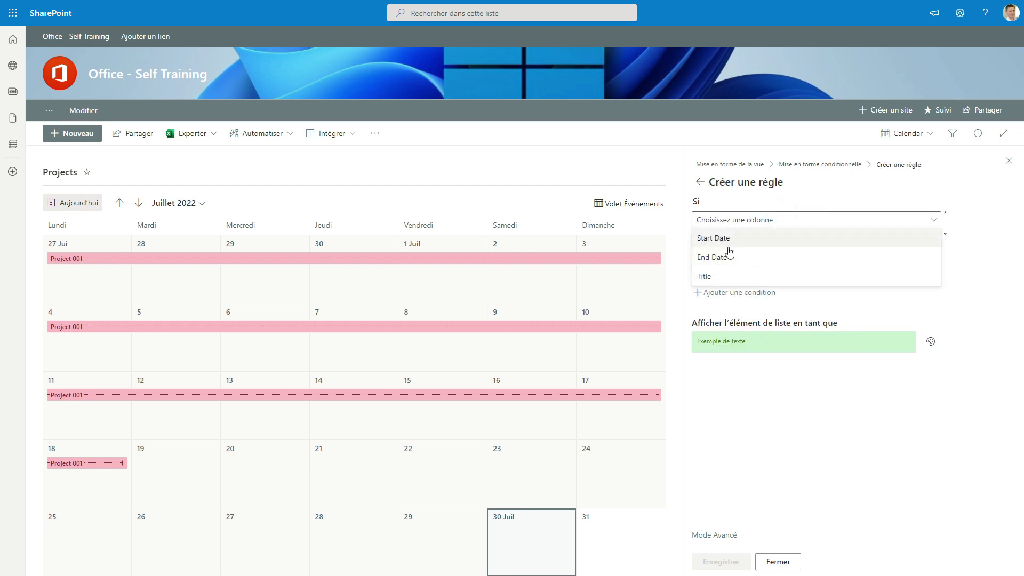
left_click(733, 255)
left_click(747, 243)
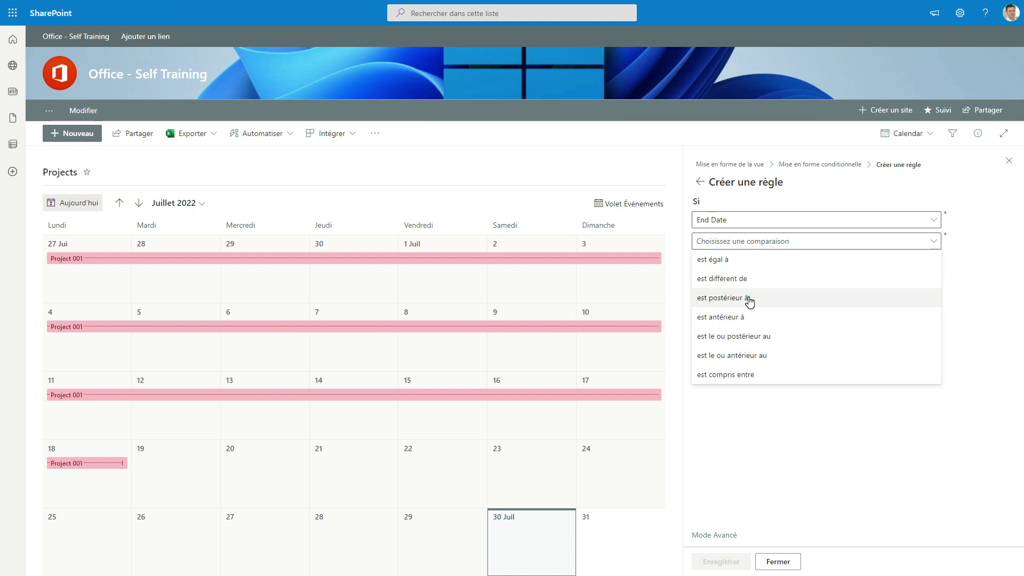
left_click(749, 299)
left_click(931, 263)
left_click(729, 290)
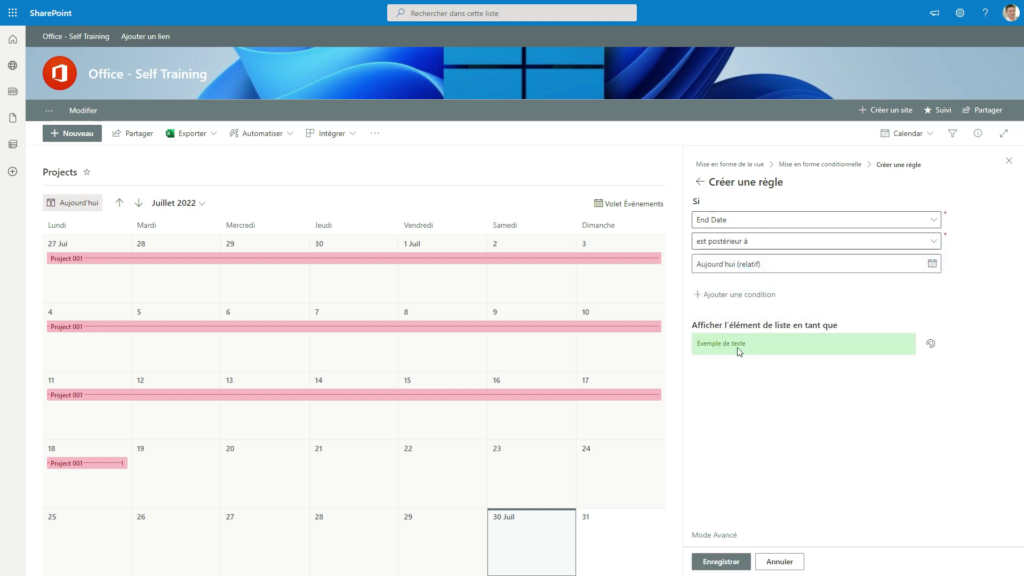
left_click(728, 562)
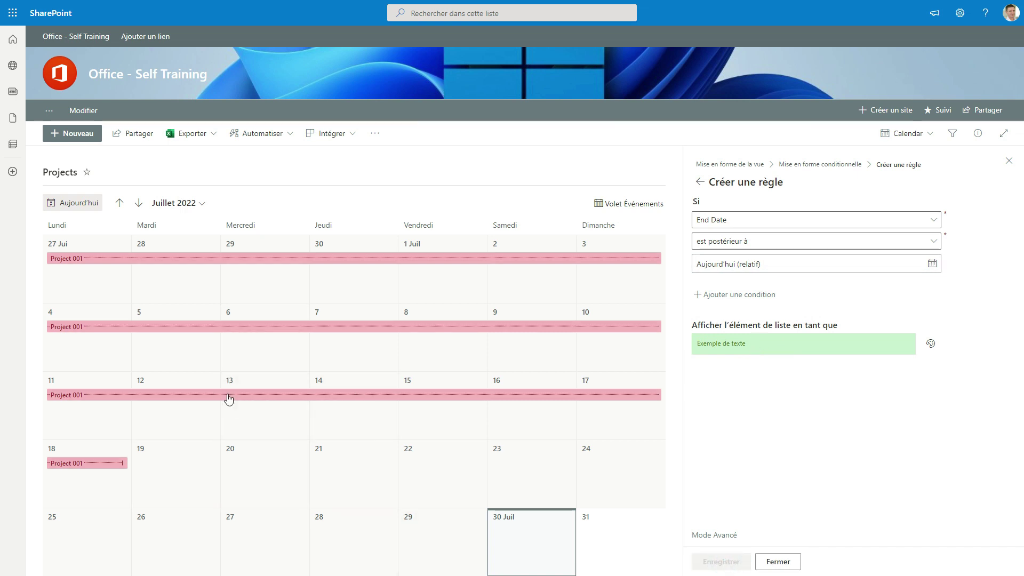
Move Project 001 in the calendar so it starts on 28 July 2022, and show the events pane
left_click(159, 393)
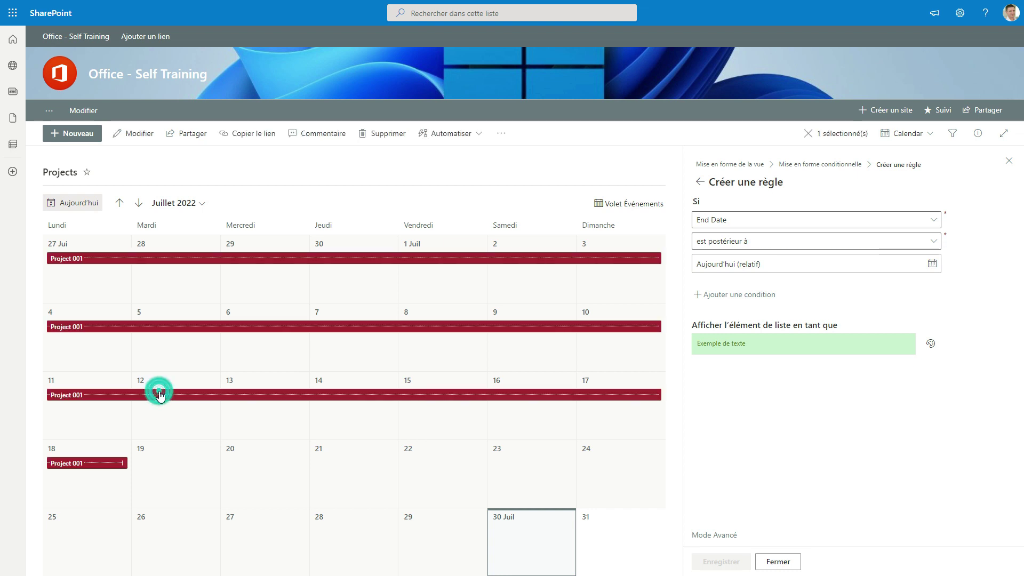
left_click_drag(159, 393, 347, 540)
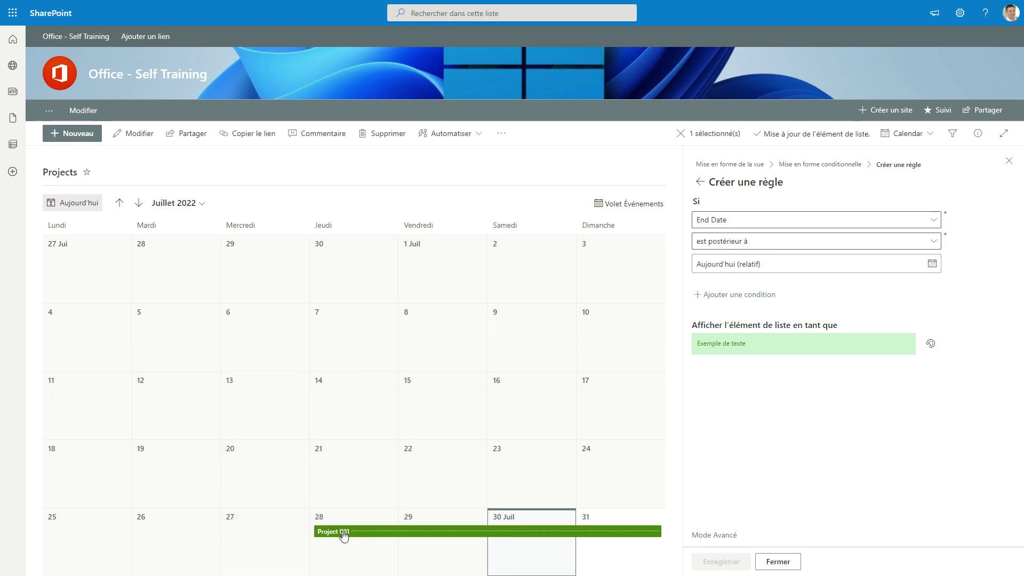
left_click(629, 203)
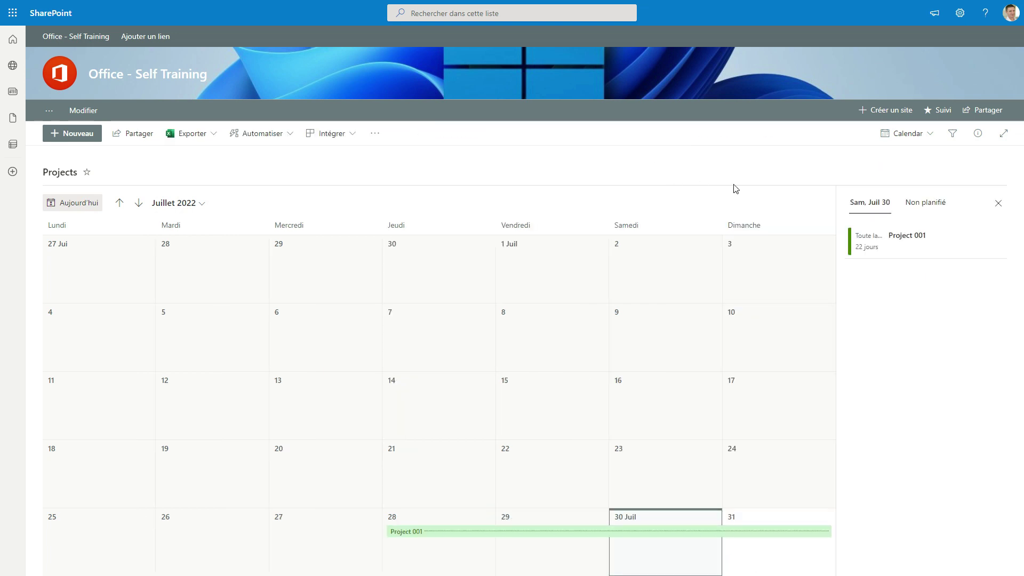
Examine Project 001's start and end dates in the Tous les éléments view and its item details, and return to the Calendar view
left_click(928, 134)
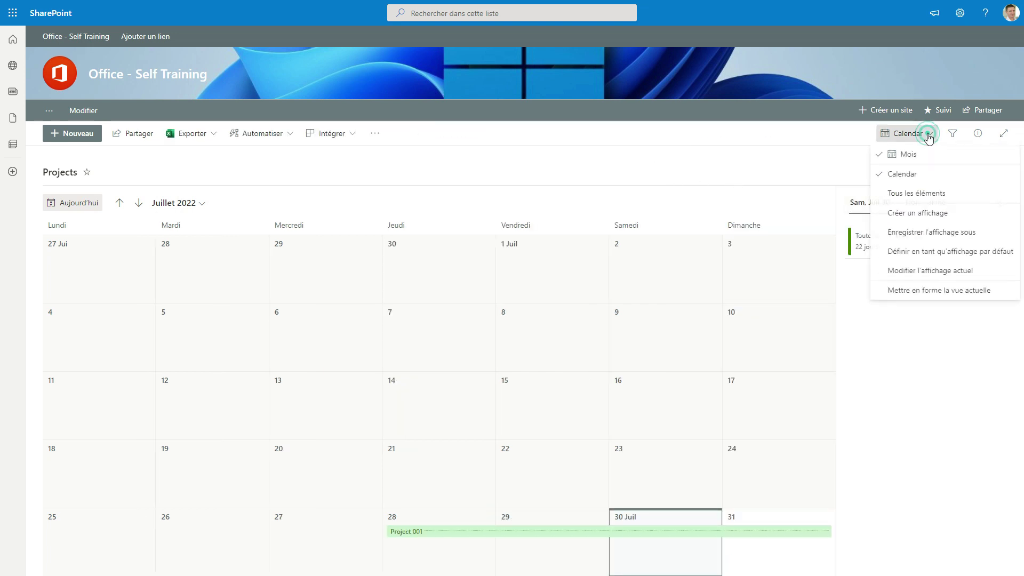
left_click(937, 195)
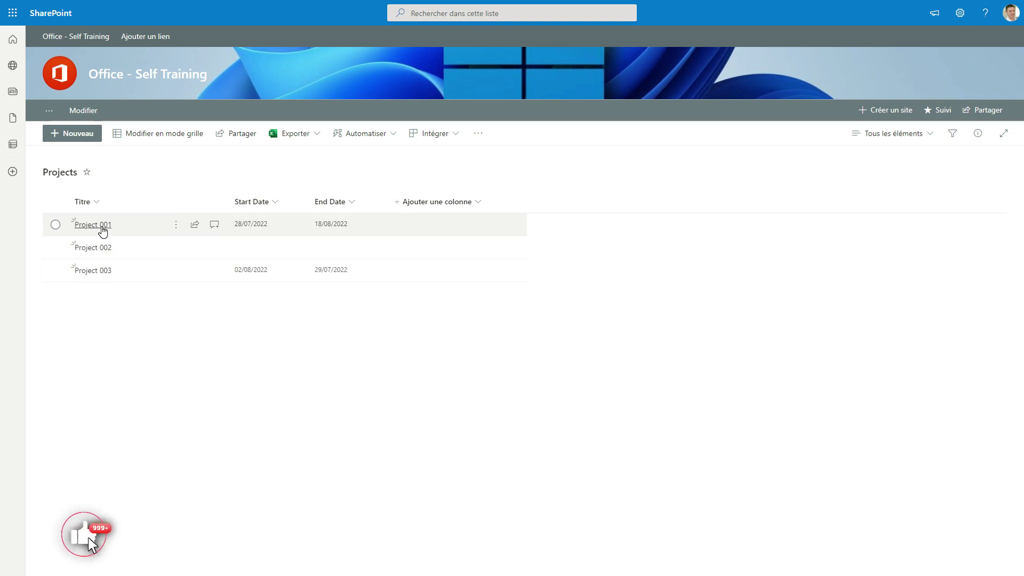
left_click(101, 224)
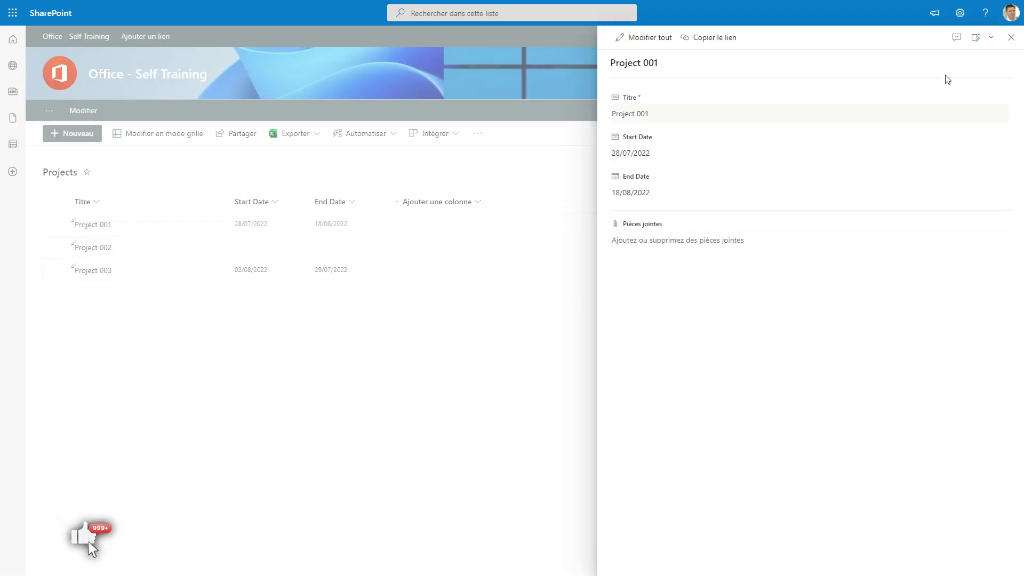
left_click(1011, 37)
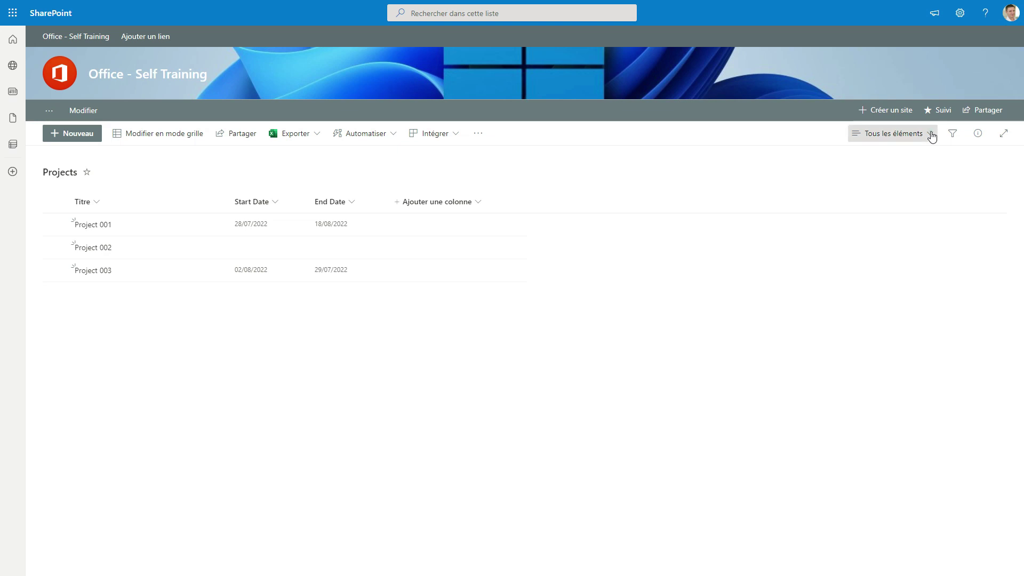
left_click(923, 136)
left_click(885, 214)
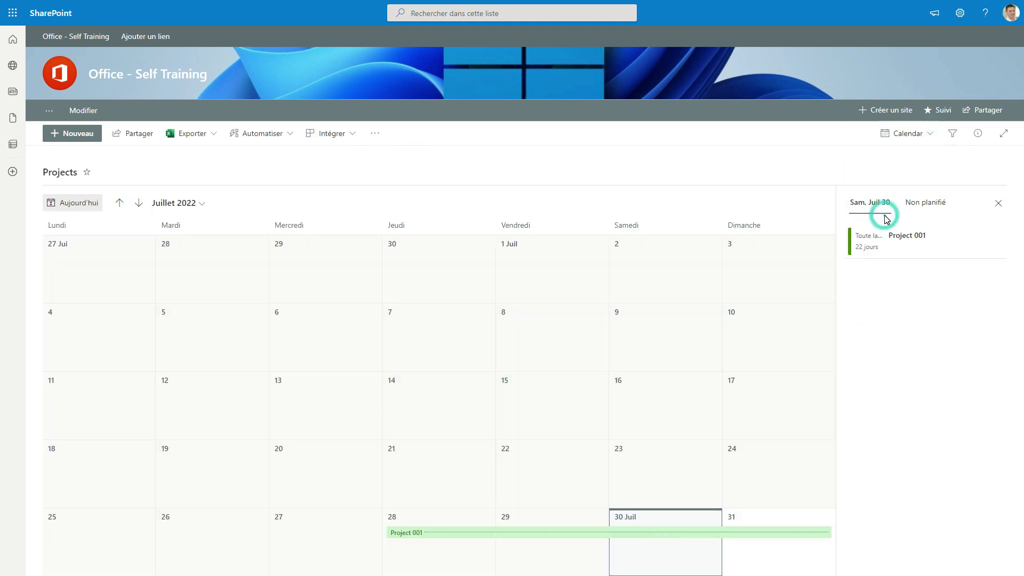